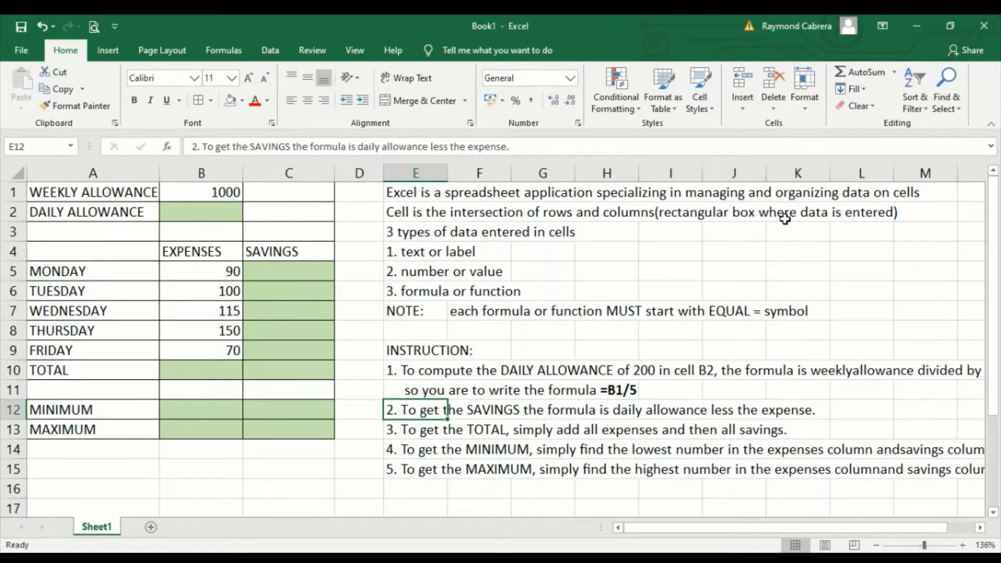
Click through the Excel window before reviewing the allowance worksheet.
{"action": "left_click", "coordinate": [344, 333]}
{"action": "left_click", "coordinate": [722, 277]}
{"action": "left_click", "coordinate": [770, 273]}
{"action": "left_click", "coordinate": [716, 257]}
{"action": "left_click", "coordinate": [683, 253]}
{"action": "left_click", "coordinate": [290, 309]}
{"action": "left_click", "coordinate": [189, 296]}
{"action": "left_click", "coordinate": [563, 257]}
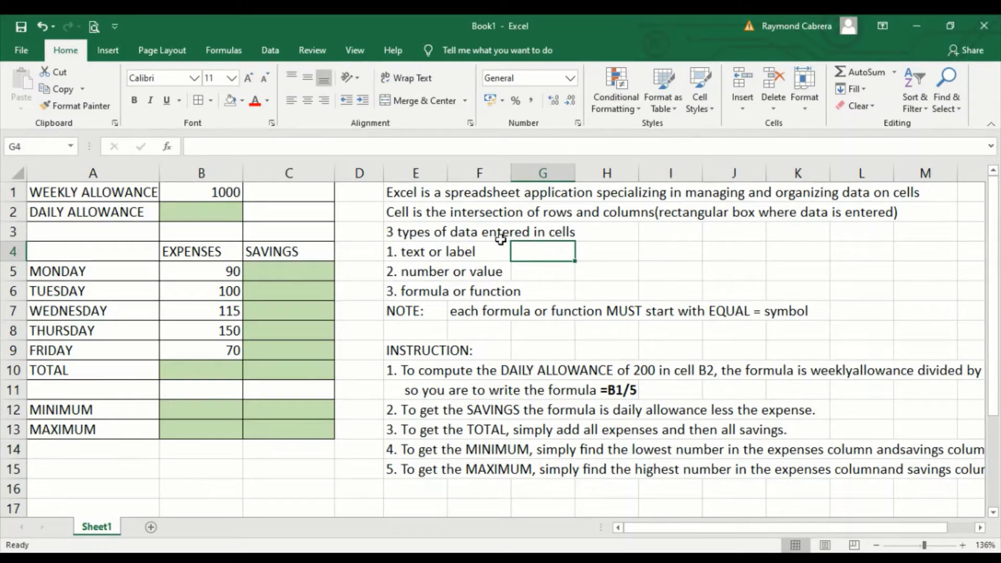
{"action": "left_click", "coordinate": [391, 234]}
{"action": "left_click", "coordinate": [518, 265]}
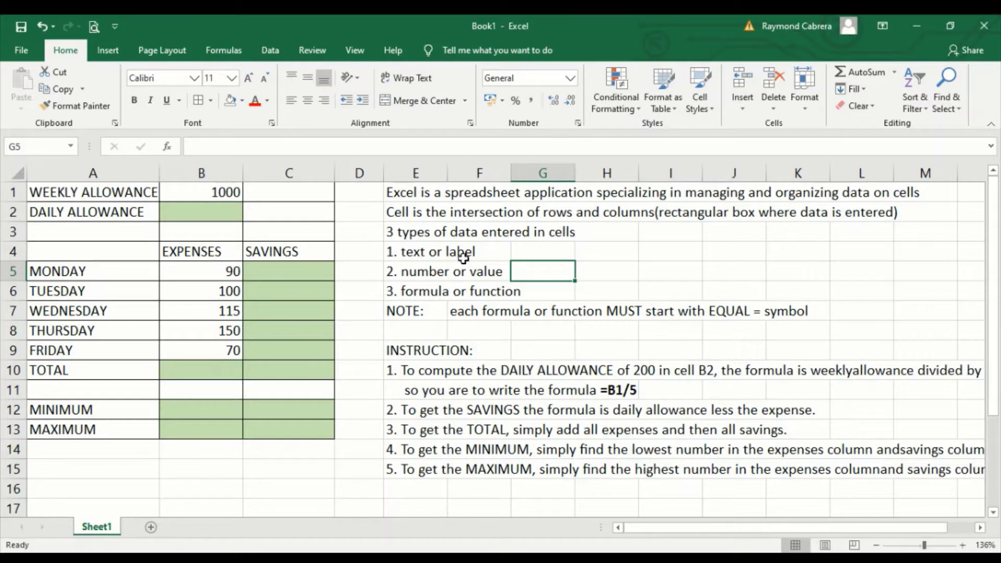
Go over the row labels: WEEKLY ALLOWANCE, the days, TOTAL, MINIMUM and MAXIMUM.
{"action": "left_click", "coordinate": [107, 196]}
{"action": "left_click", "coordinate": [105, 217]}
{"action": "left_click", "coordinate": [75, 269]}
{"action": "left_click", "coordinate": [79, 295]}
{"action": "left_click", "coordinate": [80, 313]}
{"action": "left_click", "coordinate": [81, 337]}
{"action": "left_click", "coordinate": [82, 353]}
{"action": "left_click", "coordinate": [83, 368]}
{"action": "left_click", "coordinate": [86, 409]}
{"action": "left_click", "coordinate": [95, 431]}
Go over the EXPENSES and SAVINGS column headings.
{"action": "left_click", "coordinate": [199, 252]}
{"action": "left_click", "coordinate": [299, 256]}
{"action": "left_click", "coordinate": [217, 252]}
{"action": "left_click", "coordinate": [277, 255]}
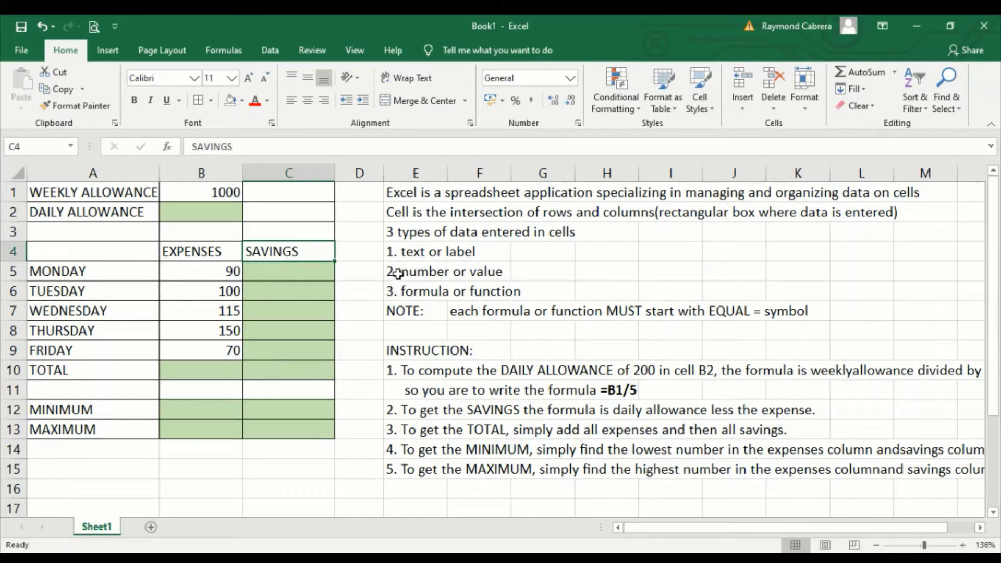
{"action": "left_click", "coordinate": [440, 270]}
{"action": "left_click", "coordinate": [490, 271]}
Review the weekly allowance and daily expenses, noting Wednesday's 115 and Friday's 70.
{"action": "left_click", "coordinate": [228, 197]}
{"action": "left_click", "coordinate": [229, 272]}
{"action": "left_click", "coordinate": [227, 291]}
{"action": "left_click", "coordinate": [226, 312]}
{"action": "left_click", "coordinate": [225, 330]}
{"action": "left_click", "coordinate": [220, 350]}
{"action": "left_click", "coordinate": [226, 330]}
{"action": "left_click", "coordinate": [227, 312]}
{"action": "left_click", "coordinate": [224, 290]}
{"action": "left_click", "coordinate": [228, 272]}
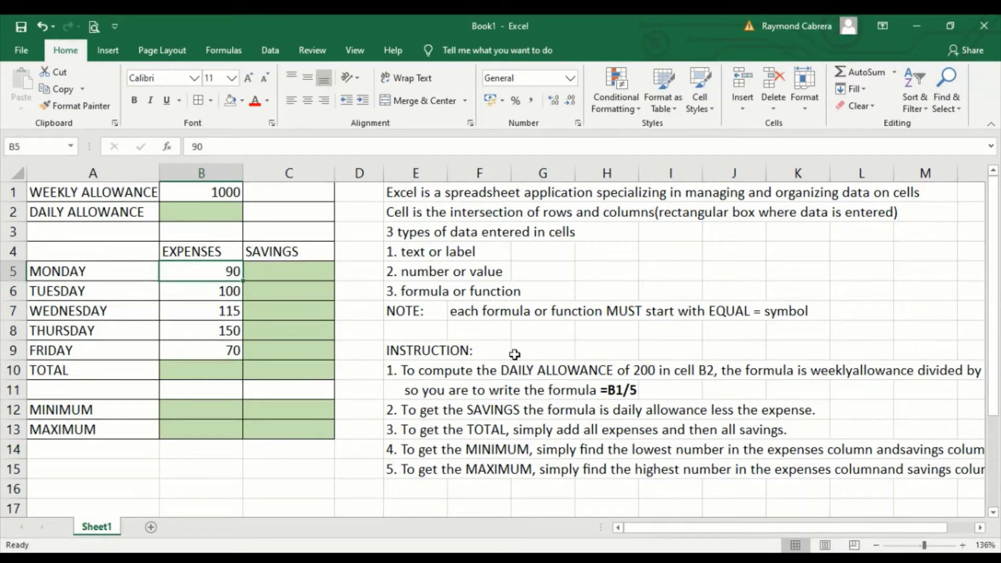
{"action": "left_click", "coordinate": [205, 309]}
{"action": "left_click", "coordinate": [231, 345]}
{"action": "left_click", "coordinate": [411, 295]}
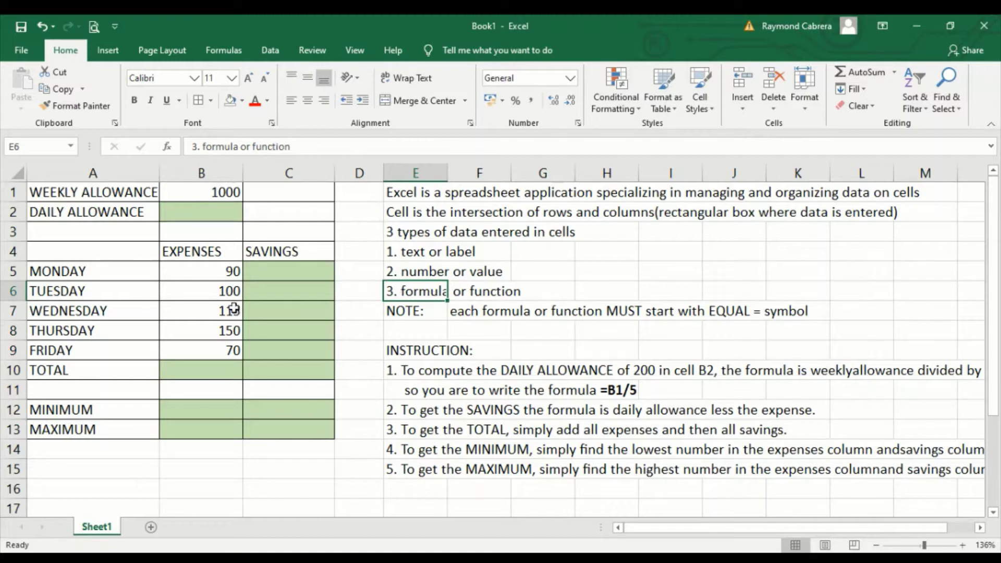
Point out the empty savings cells and the formula note.
{"action": "left_click", "coordinate": [296, 274]}
{"action": "left_click", "coordinate": [297, 297]}
{"action": "left_click", "coordinate": [297, 331]}
{"action": "left_click", "coordinate": [432, 296]}
Review each day's expense: Monday 90, Tuesday 100, Wednesday 115, Thursday 150, Friday 70.
{"action": "left_click", "coordinate": [229, 346]}
{"action": "left_click", "coordinate": [233, 332]}
{"action": "left_click", "coordinate": [231, 312]}
{"action": "left_click", "coordinate": [231, 292]}
{"action": "left_click", "coordinate": [231, 272]}
{"action": "left_click", "coordinate": [233, 295]}
{"action": "left_click", "coordinate": [232, 271]}
{"action": "left_click", "coordinate": [232, 290]}
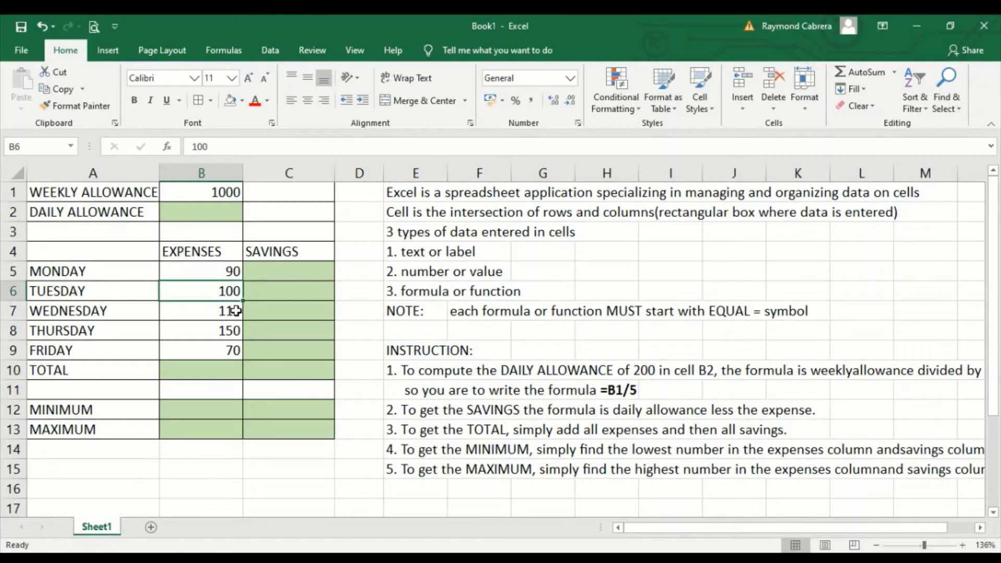
{"action": "left_click", "coordinate": [235, 315]}
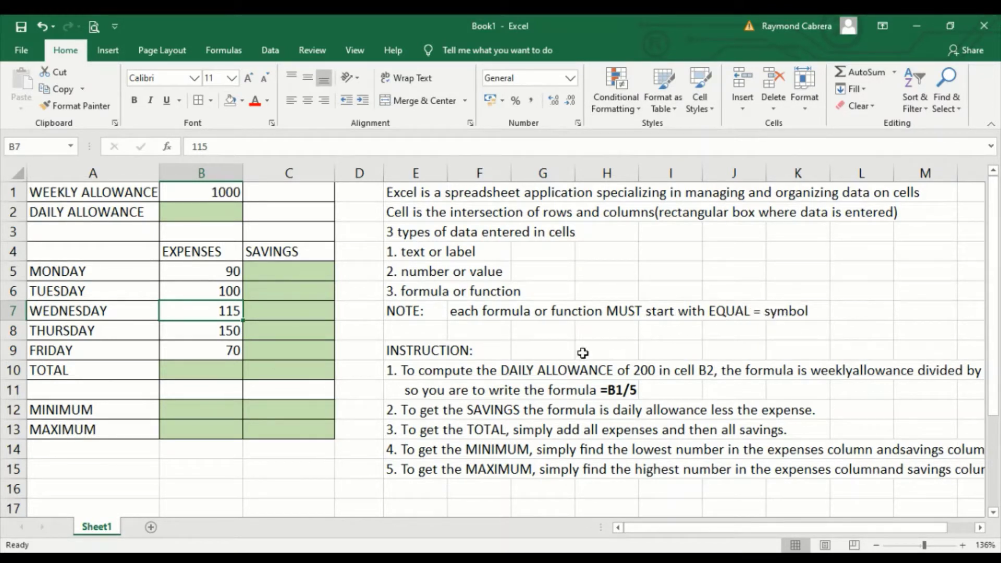
Enter =B1/5 in B2 so the daily allowance shows 200.
{"action": "left_click", "coordinate": [96, 193]}
{"action": "left_click", "coordinate": [219, 212]}
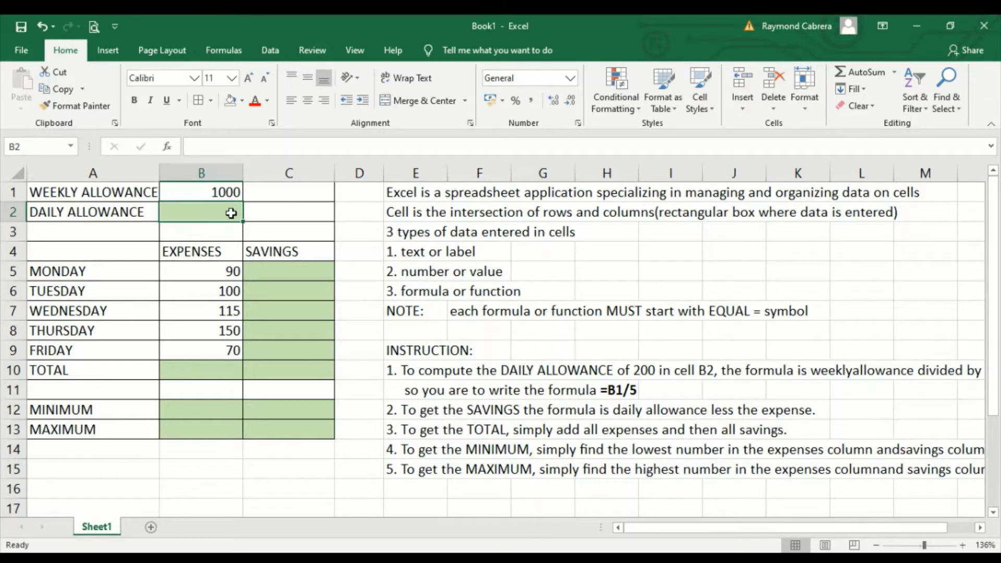
{"action": "type", "text": "="}
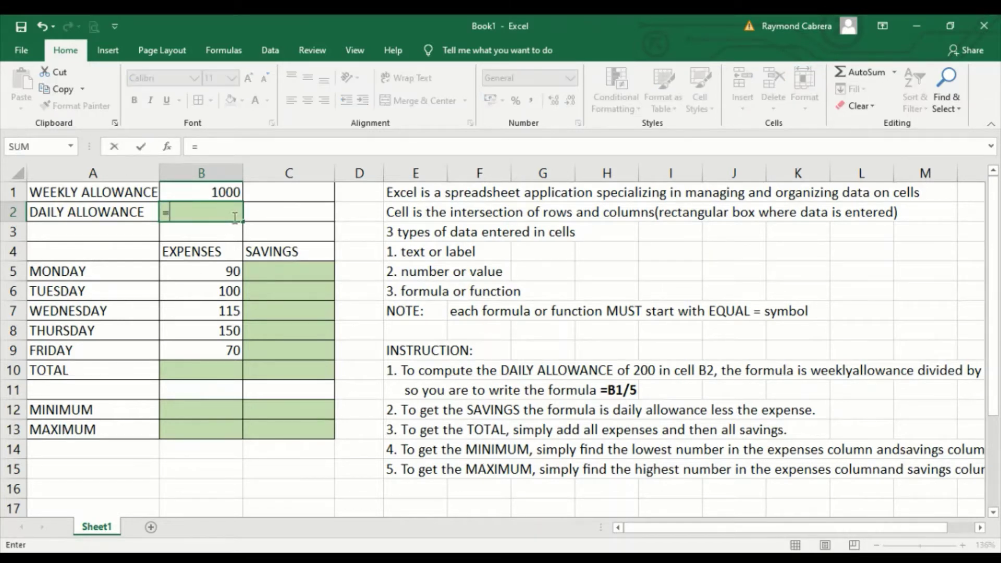
{"action": "left_click", "coordinate": [222, 193]}
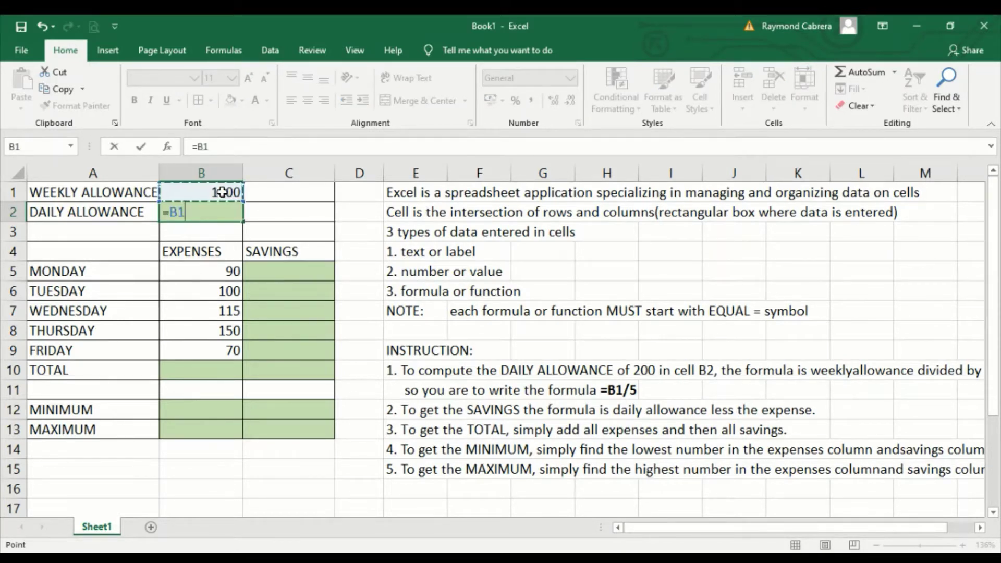
{"action": "type", "text": "/5"}
{"action": "key", "text": "Return"}
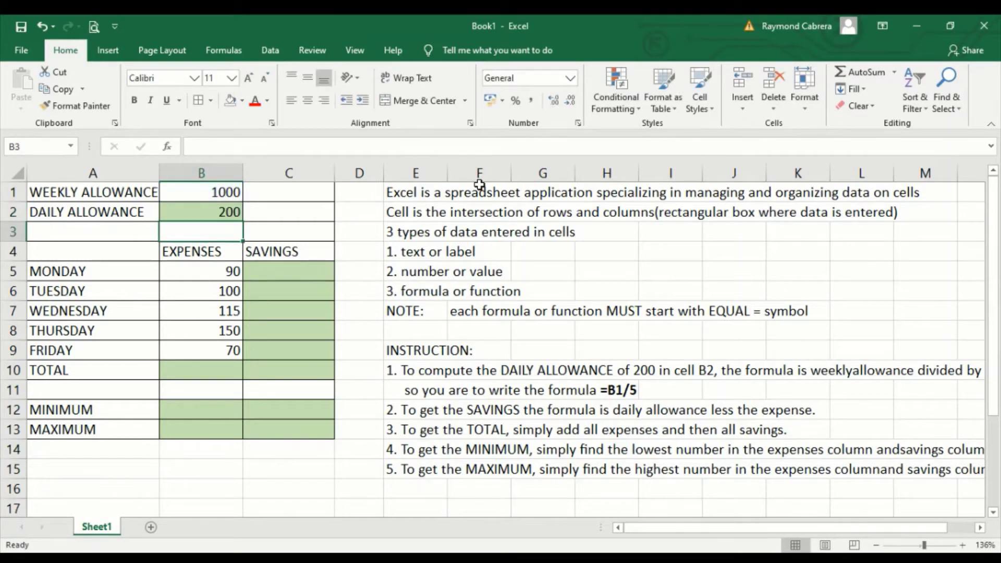
{"action": "left_click", "coordinate": [207, 212]}
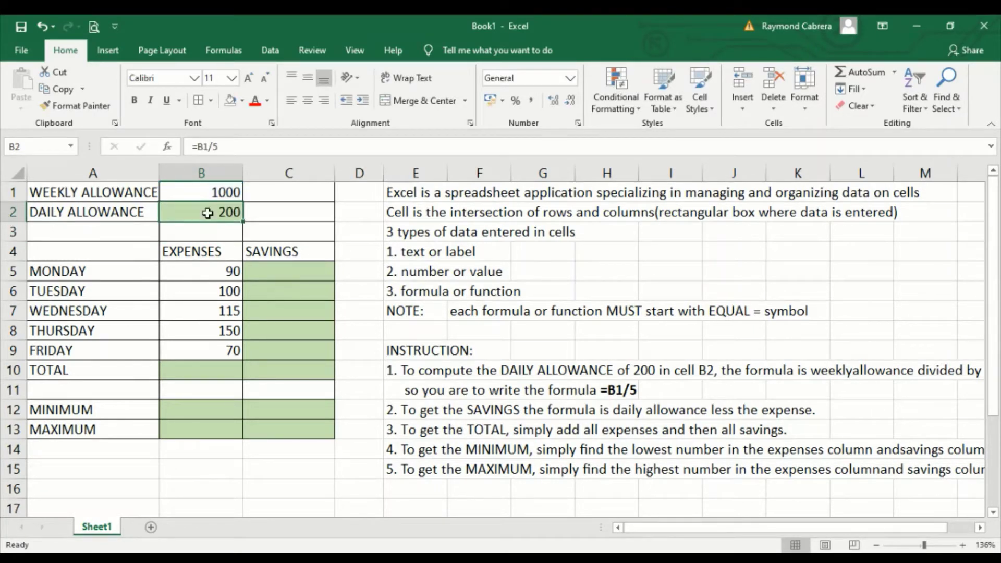
{"action": "left_click", "coordinate": [278, 278]}
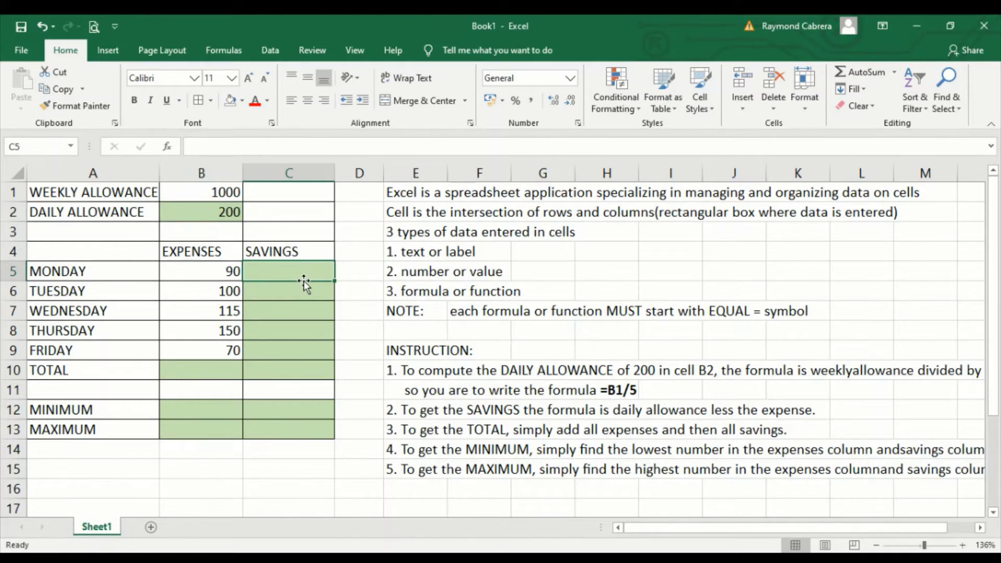
Enter =B2-B5 in C5 for Monday's savings.
{"action": "type", "text": "="}
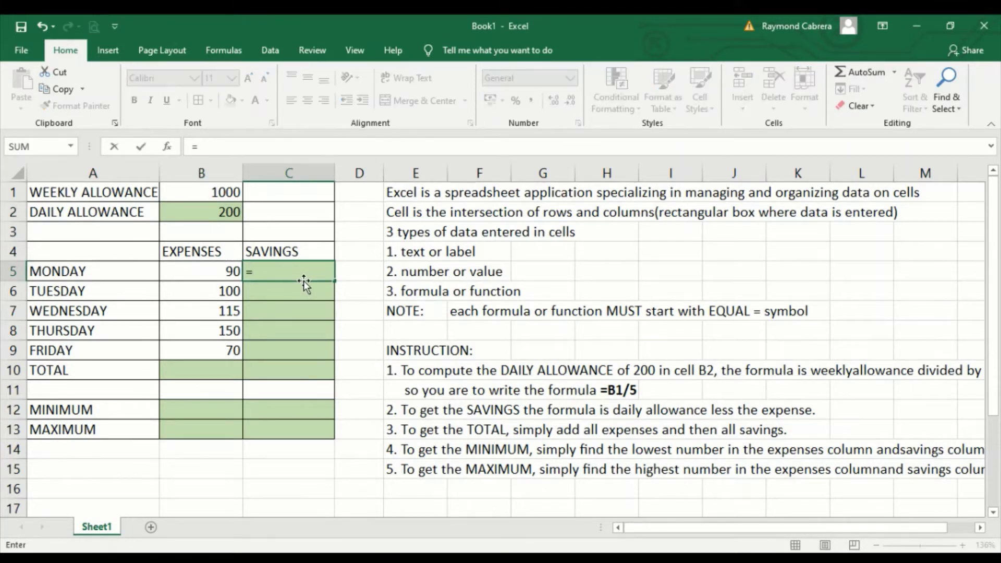
{"action": "left_click", "coordinate": [214, 214]}
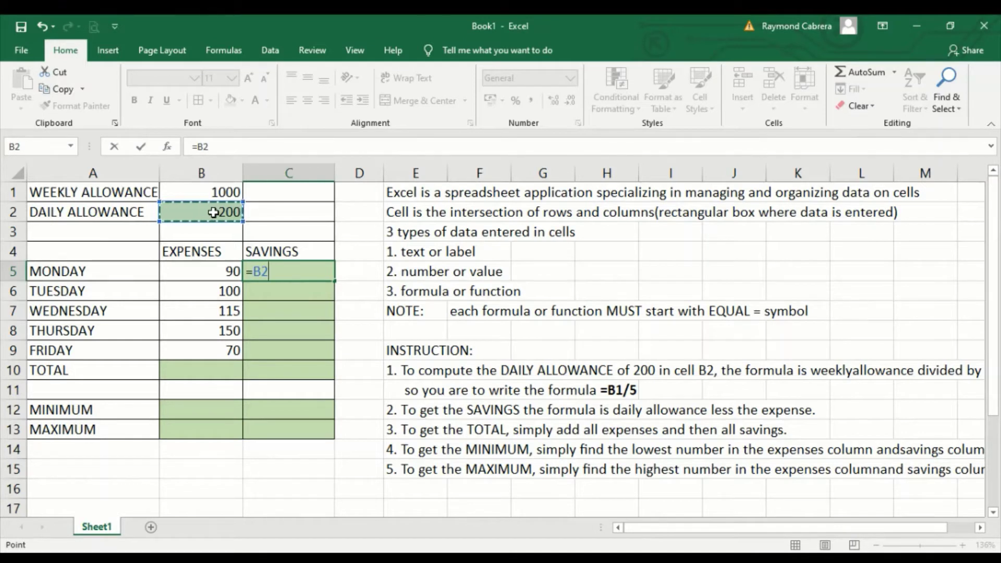
{"action": "type", "text": "-"}
{"action": "left_click", "coordinate": [225, 274]}
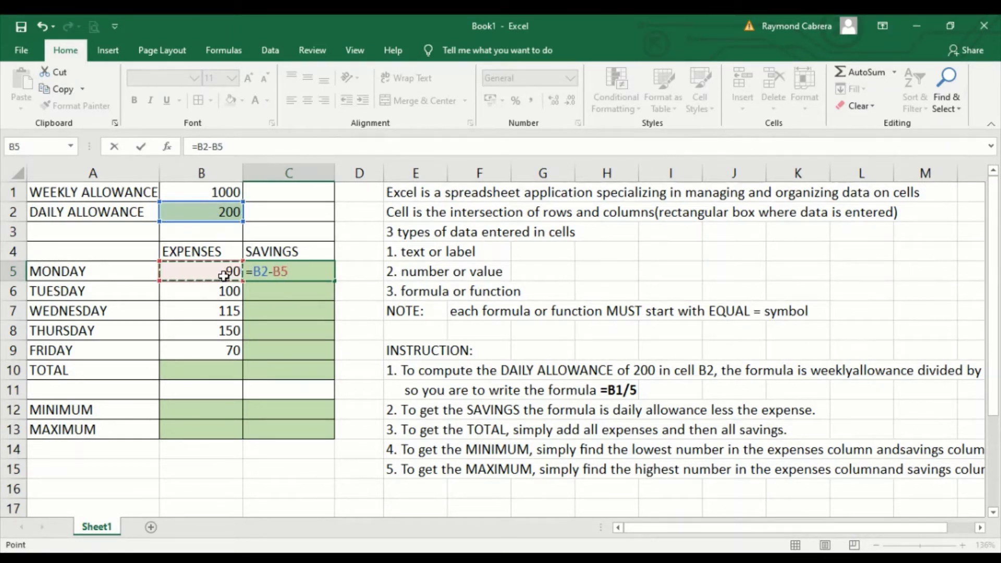
{"action": "key", "text": "Return"}
Make the daily allowance reference absolute so C5 reads =$B$2-B5.
{"action": "left_click", "coordinate": [288, 271]}
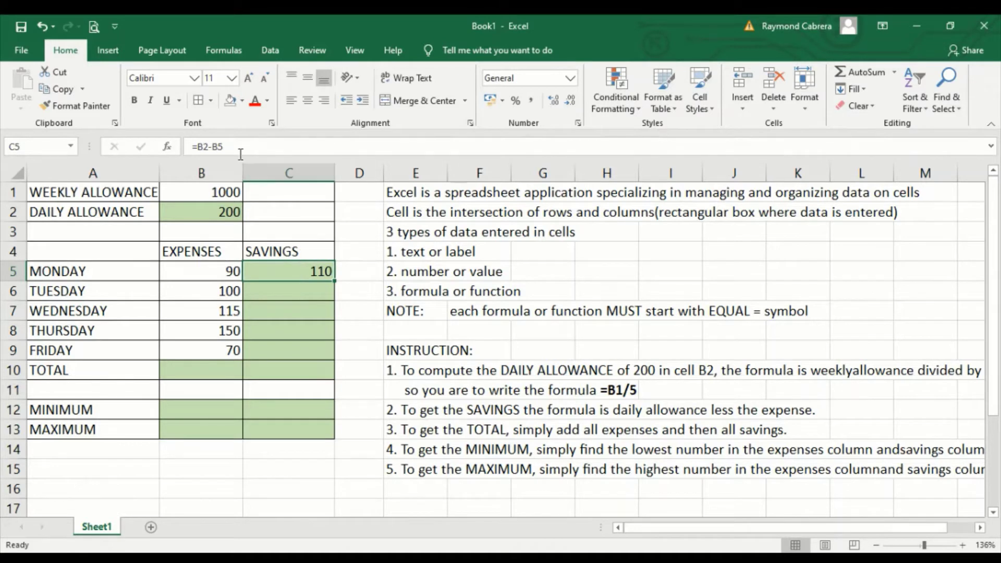
{"action": "double_click", "coordinate": [325, 269]}
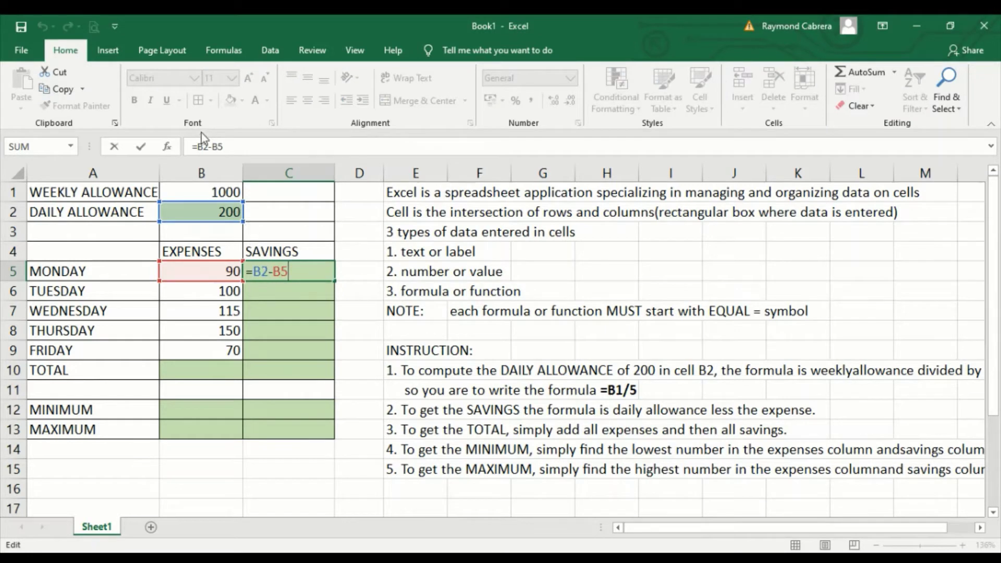
{"action": "left_click", "coordinate": [201, 146]}
{"action": "key", "text": "F4"}
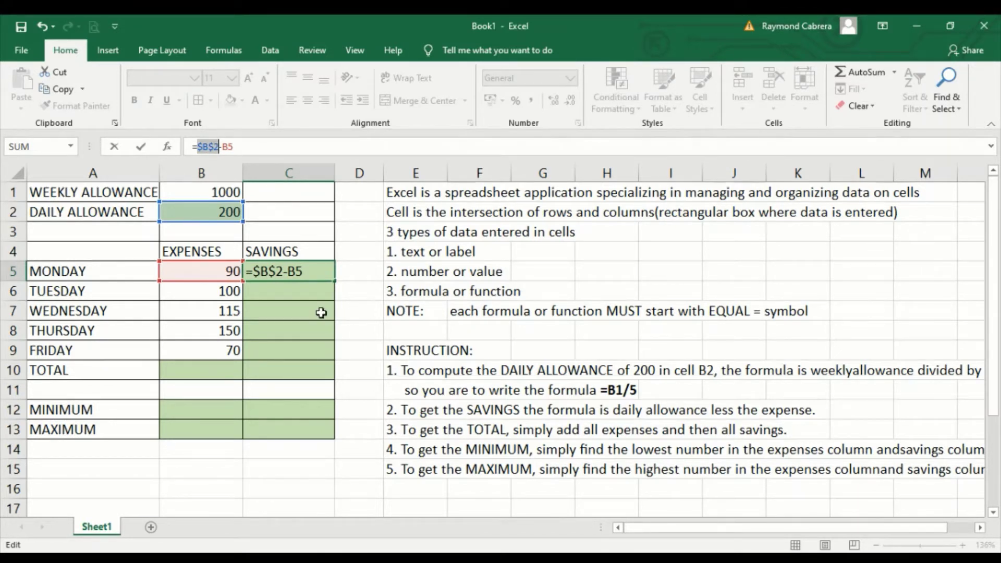
{"action": "key", "text": "Return"}
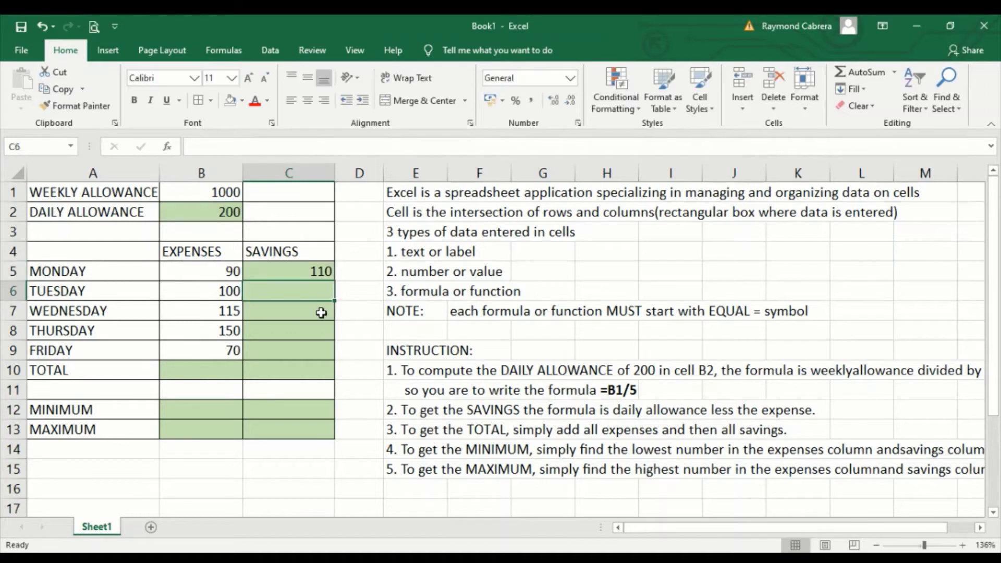
Fill the savings formula down to C9, giving 110, 100, 85, 50 and 130.
{"action": "left_click", "coordinate": [319, 271]}
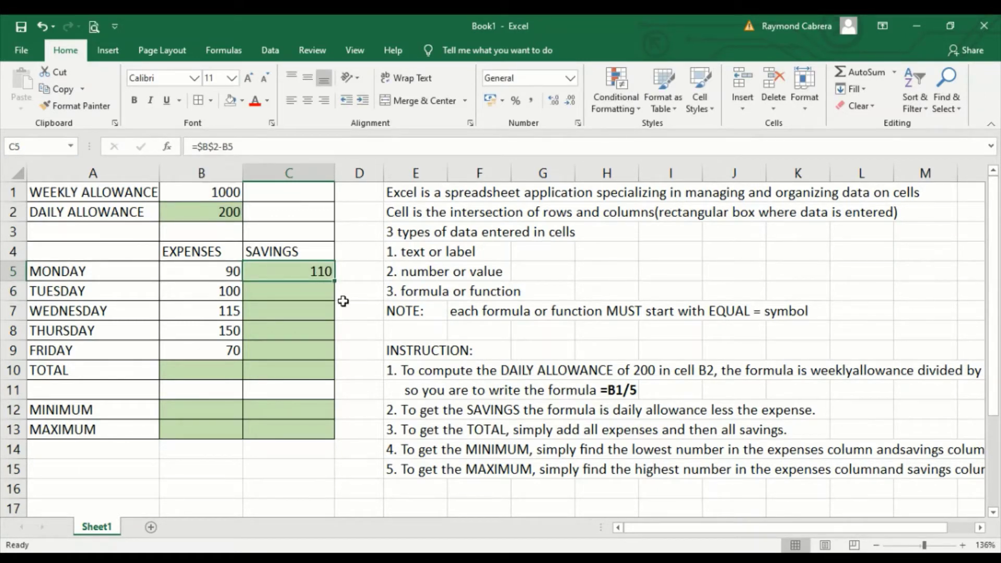
{"action": "left_click_drag", "start_coordinate": [334, 281], "coordinate": [341, 359]}
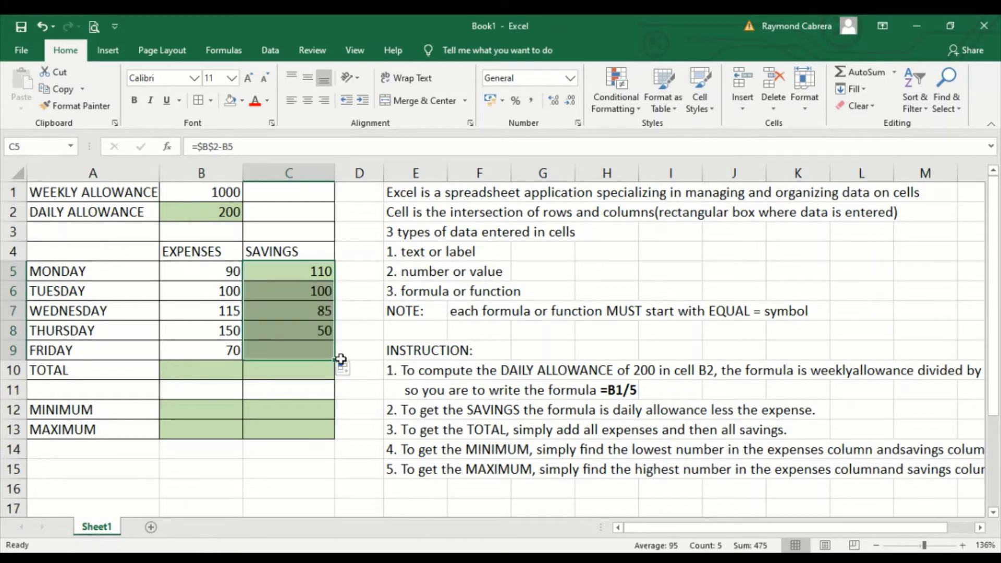
{"action": "left_click", "coordinate": [313, 290]}
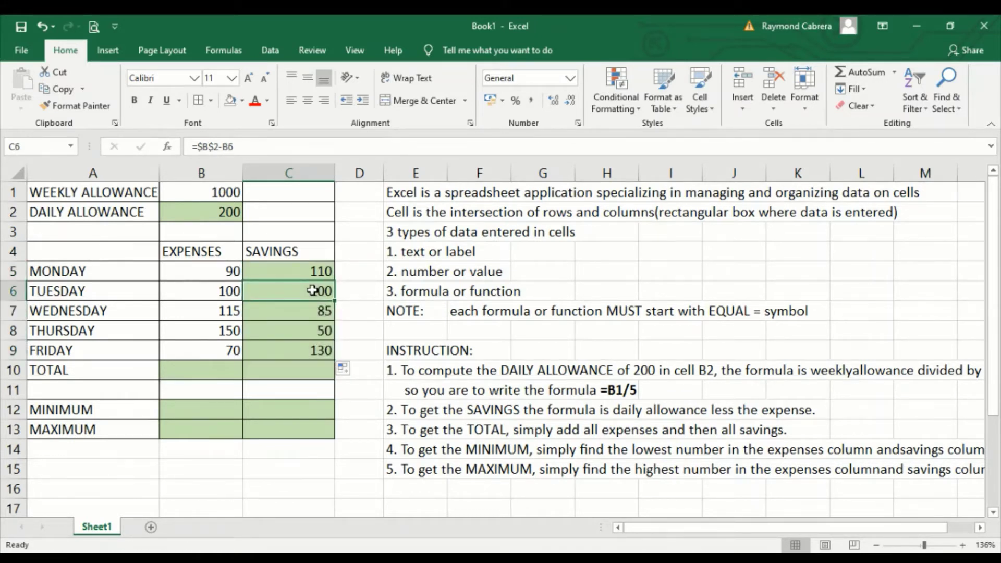
{"action": "left_click", "coordinate": [312, 312]}
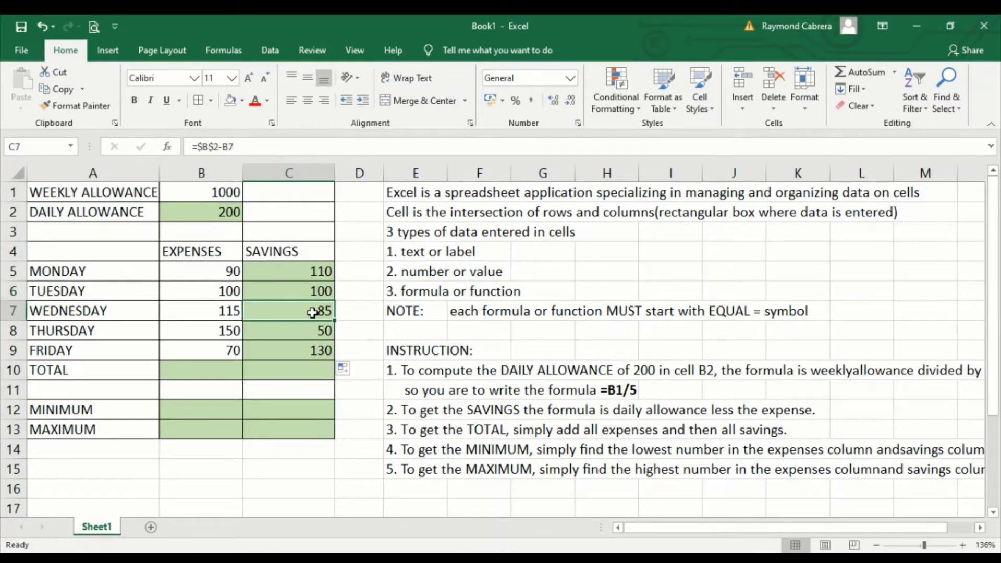
{"action": "left_click", "coordinate": [313, 331]}
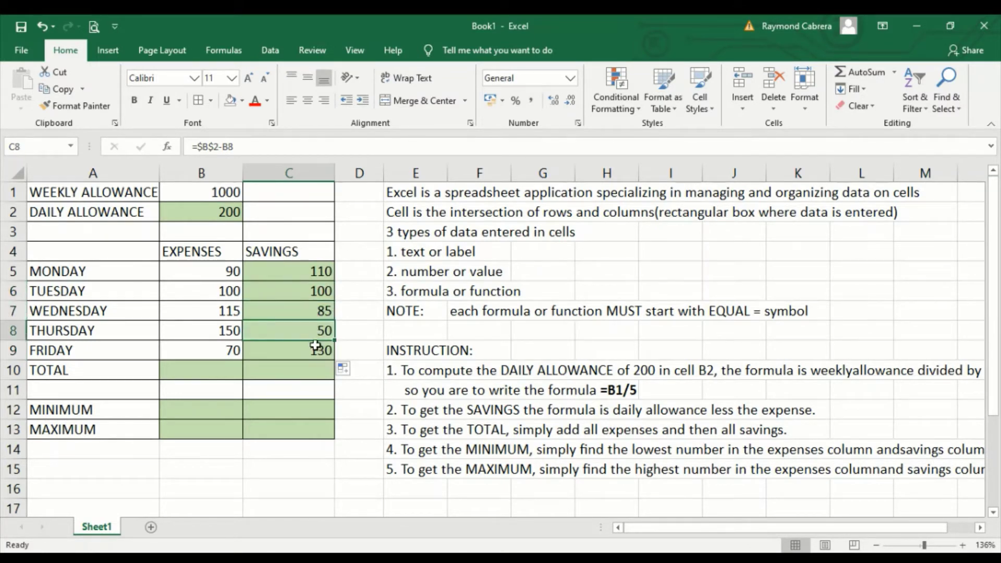
{"action": "left_click", "coordinate": [316, 345]}
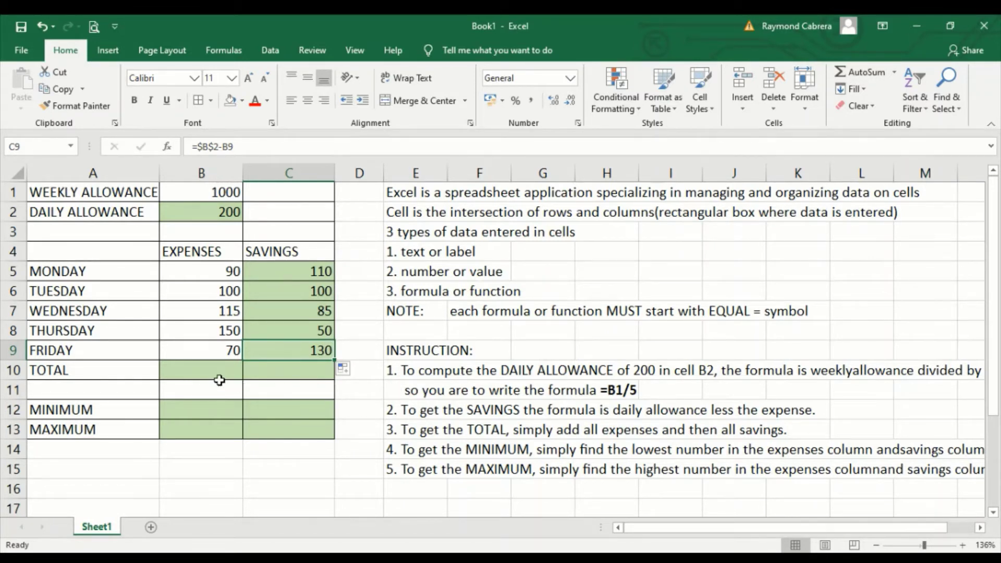
Review the daily expense values in column B.
{"action": "left_click", "coordinate": [230, 269]}
{"action": "left_click", "coordinate": [230, 313]}
{"action": "left_click", "coordinate": [230, 352]}
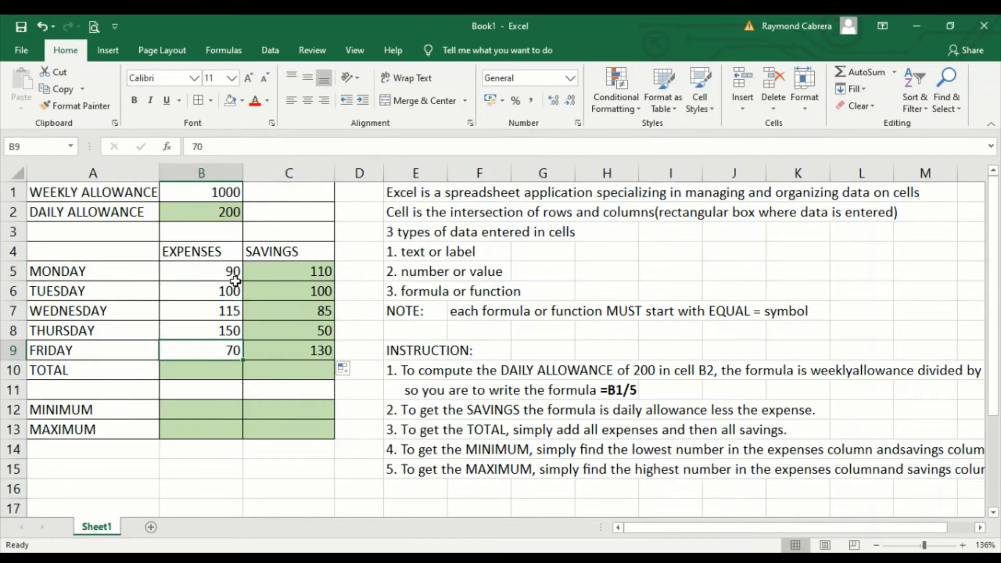
{"action": "left_click", "coordinate": [224, 369]}
Enter =B5+B6+B7+B8+B9 in B10 so the expenses total shows 525.
{"action": "type", "text": "="}
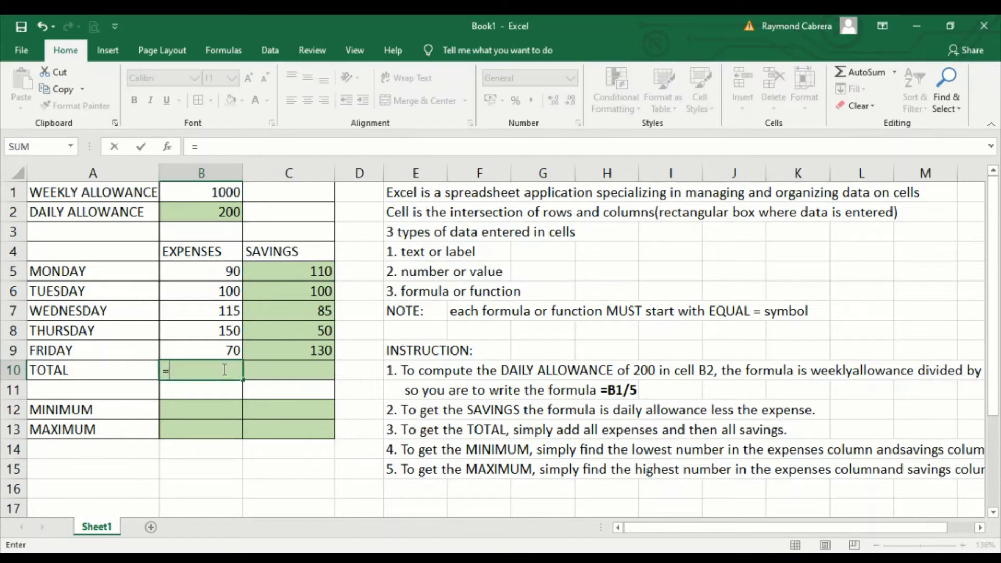
{"action": "left_click", "coordinate": [211, 272]}
{"action": "type", "text": "+"}
{"action": "left_click", "coordinate": [213, 291]}
{"action": "type", "text": "+"}
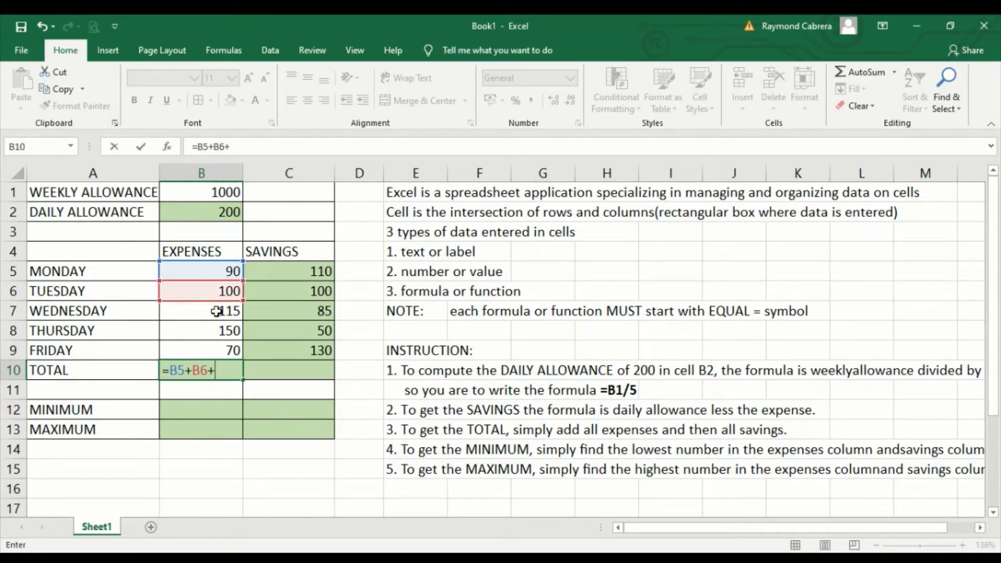
{"action": "left_click", "coordinate": [216, 312]}
{"action": "type", "text": "+"}
{"action": "left_click", "coordinate": [221, 330]}
{"action": "type", "text": "+"}
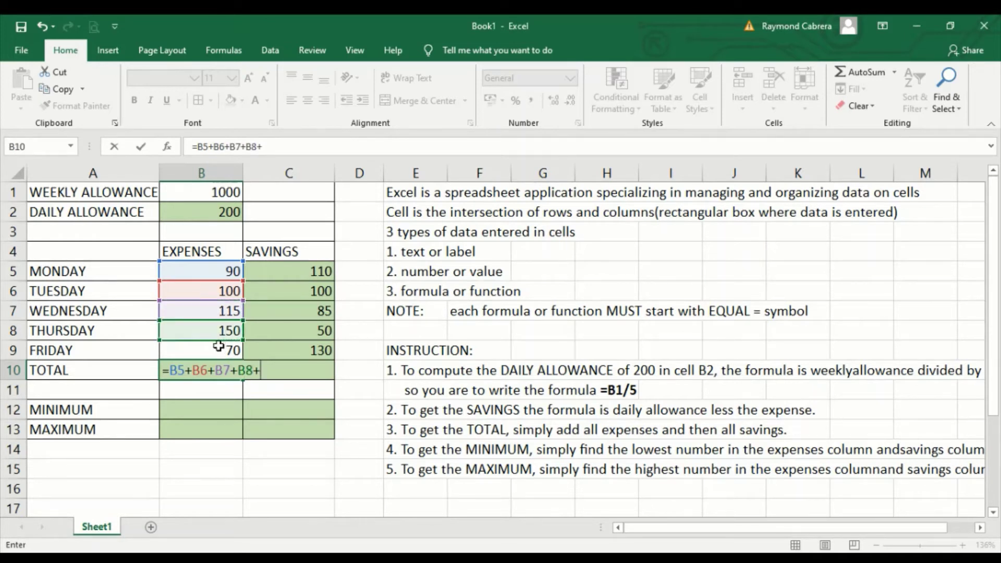
{"action": "left_click", "coordinate": [218, 347]}
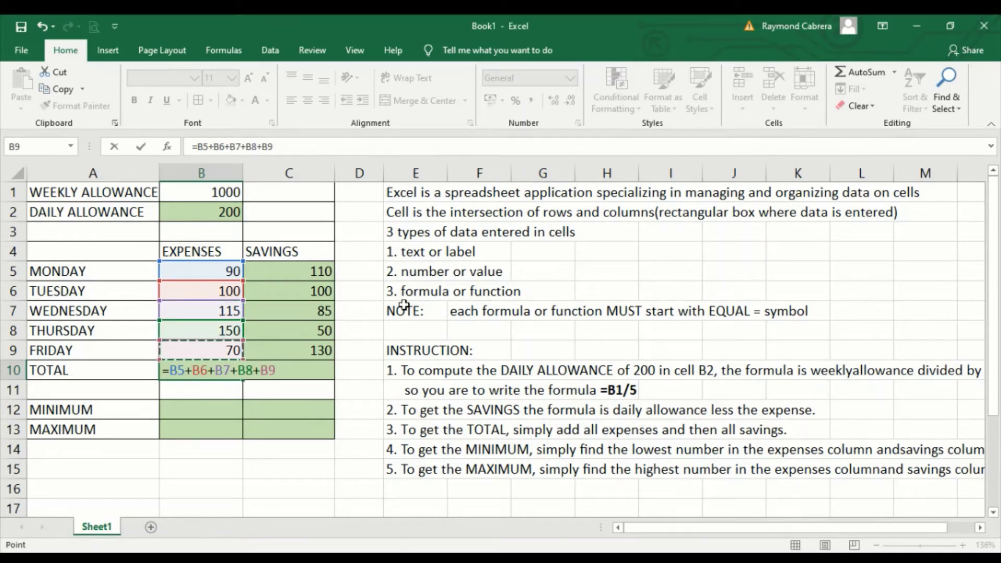
{"action": "key", "text": "Return"}
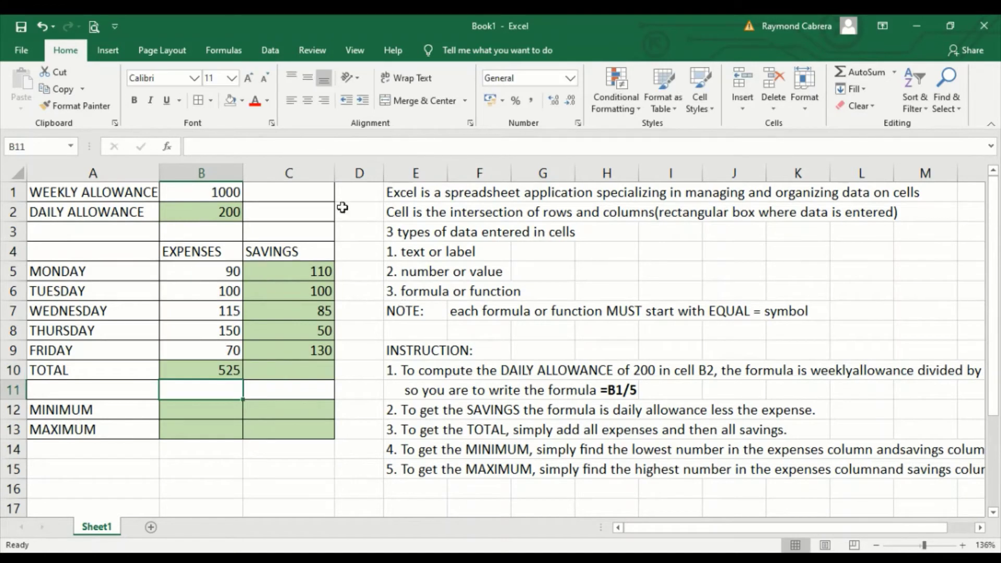
{"action": "left_click", "coordinate": [207, 373]}
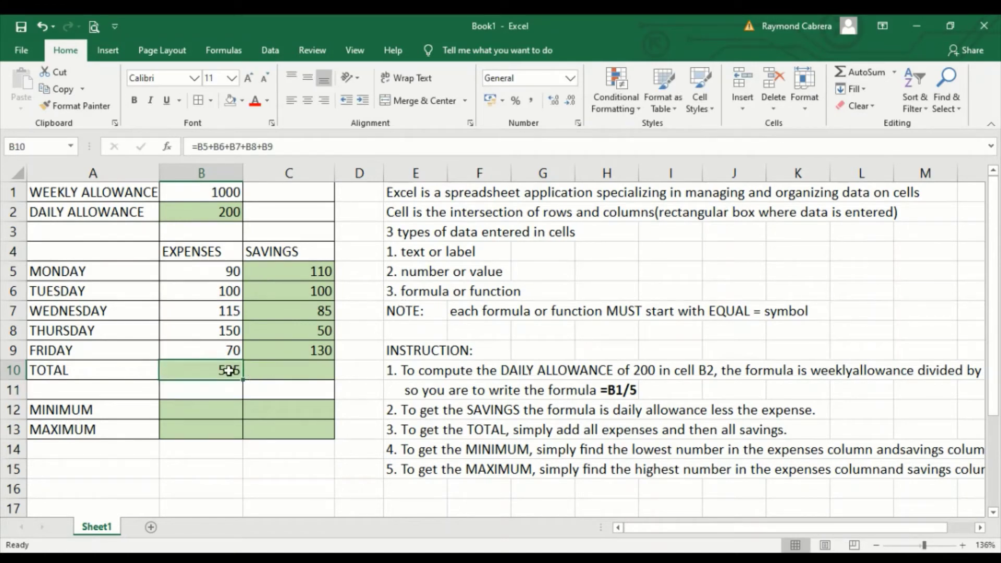
Inspect the daily savings formulas, then cancel the partial =sum entry in C10.
{"action": "left_click", "coordinate": [300, 372]}
{"action": "left_click", "coordinate": [318, 275]}
{"action": "left_click", "coordinate": [320, 292]}
{"action": "left_click", "coordinate": [319, 313]}
{"action": "left_click", "coordinate": [318, 332]}
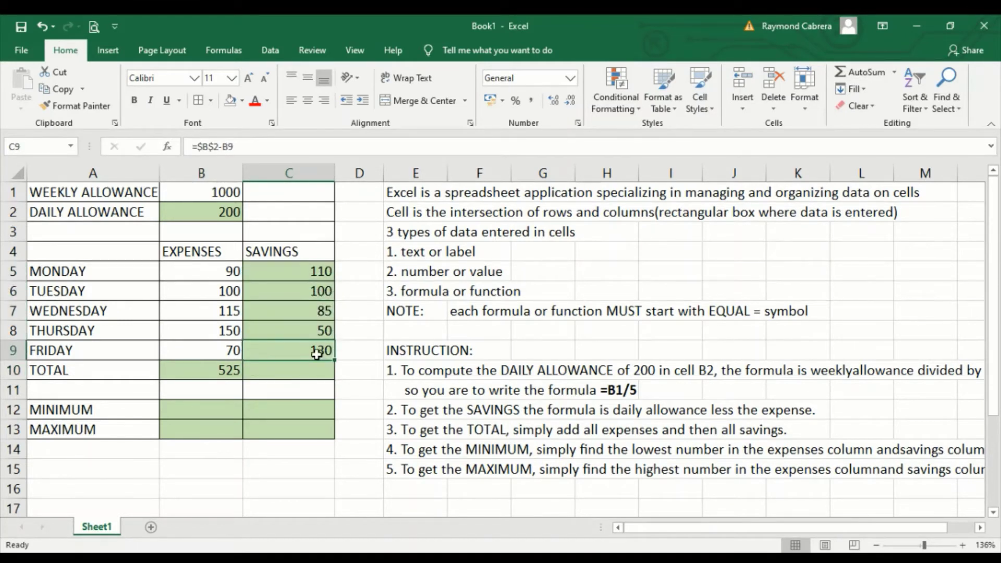
{"action": "left_click", "coordinate": [313, 293]}
{"action": "left_click", "coordinate": [291, 372]}
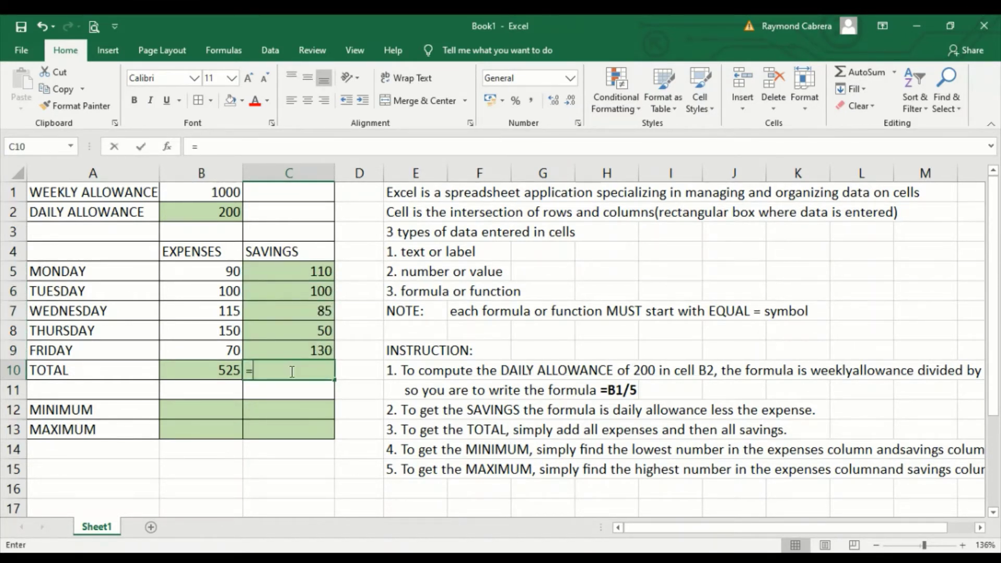
{"action": "type", "text": "=sum"}
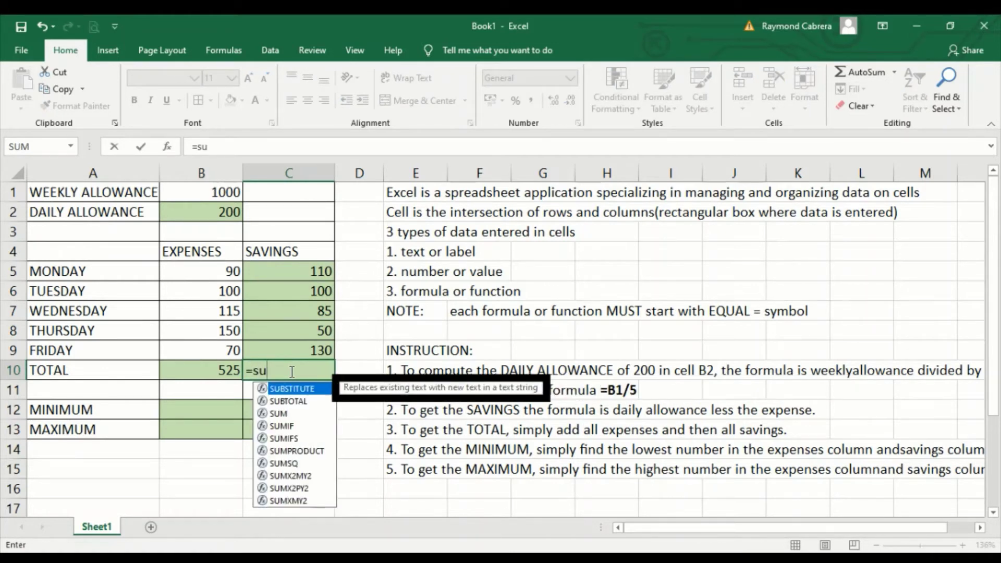
{"action": "key", "text": "BackSpace"}
{"action": "key", "text": "BackSpace"}
{"action": "key", "text": "BackSpace"}
{"action": "key", "text": "BackSpace"}
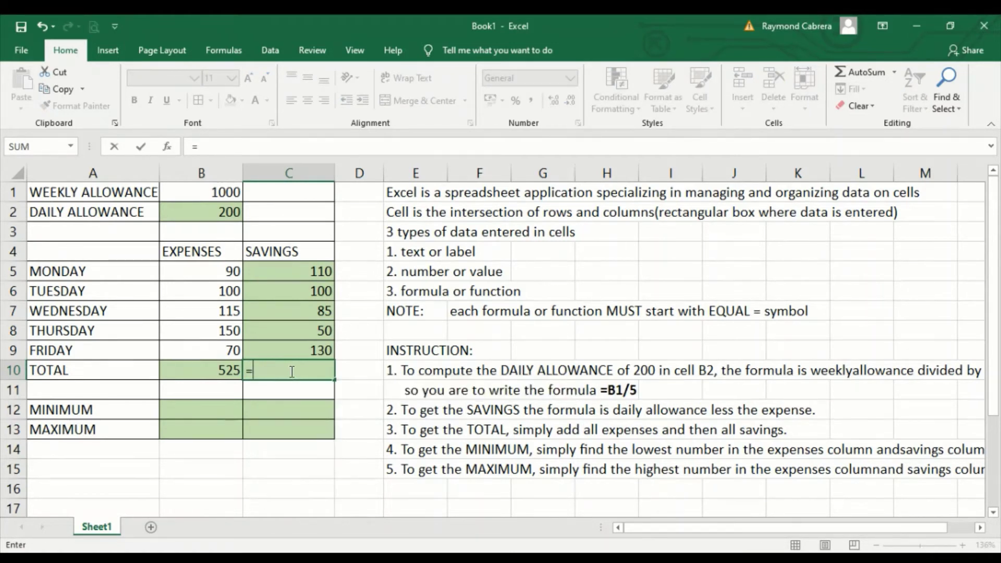
{"action": "key", "text": "Escape"}
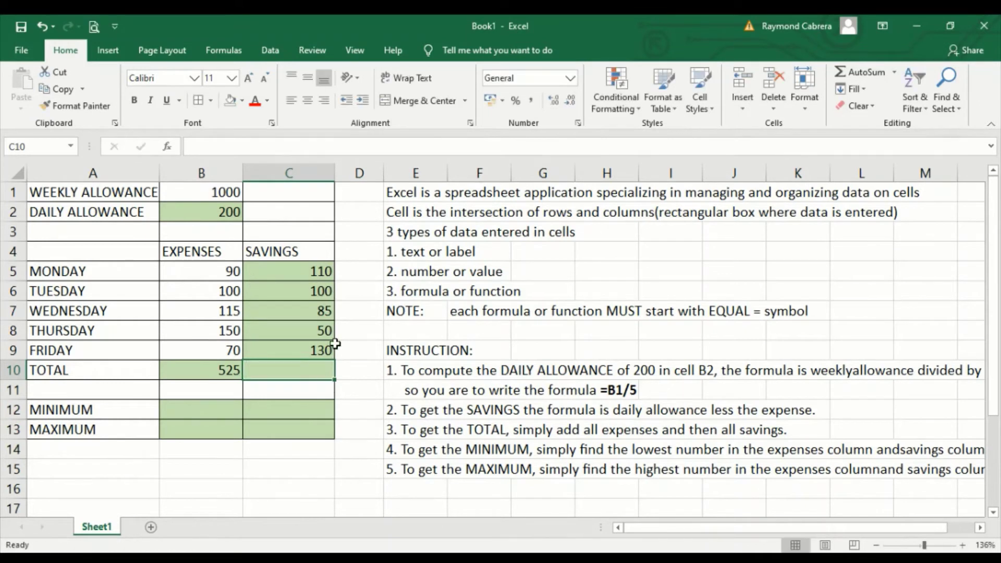
AutoSum savings C5:C9 so C10 holds =SUM(C5:C9), showing 475.
{"action": "left_click_drag", "start_coordinate": [321, 276], "coordinate": [316, 352]}
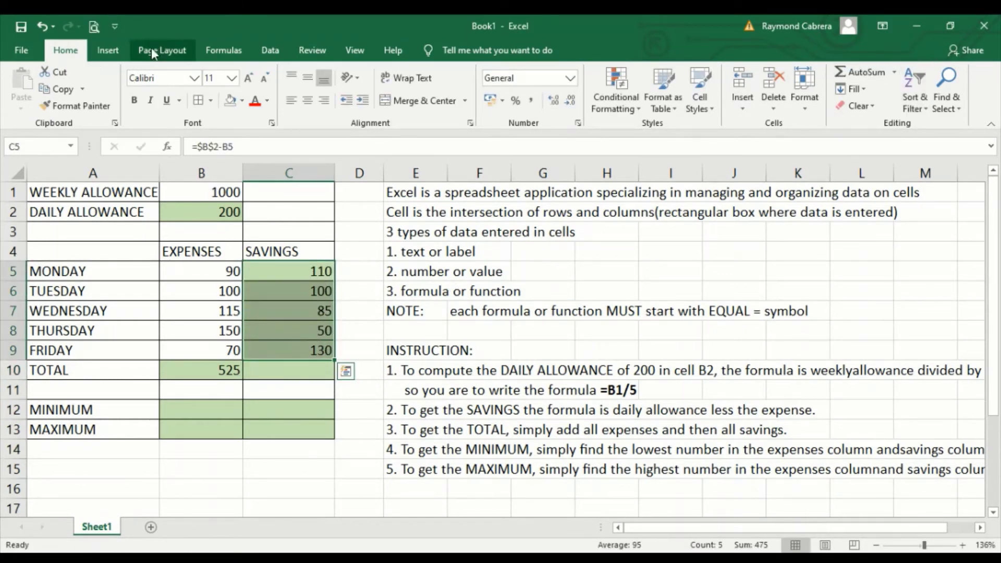
{"action": "left_click", "coordinate": [853, 73]}
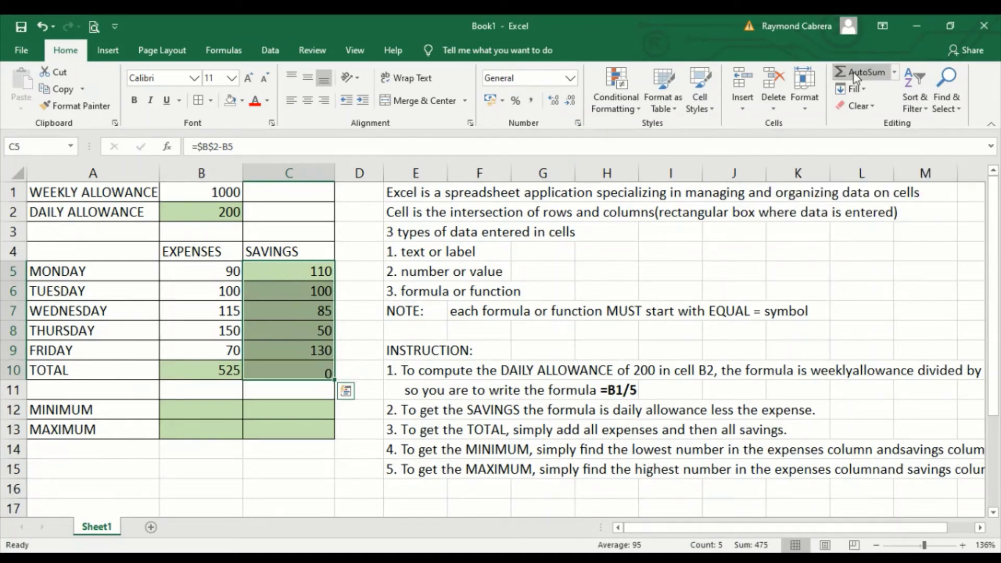
{"action": "left_click", "coordinate": [321, 374]}
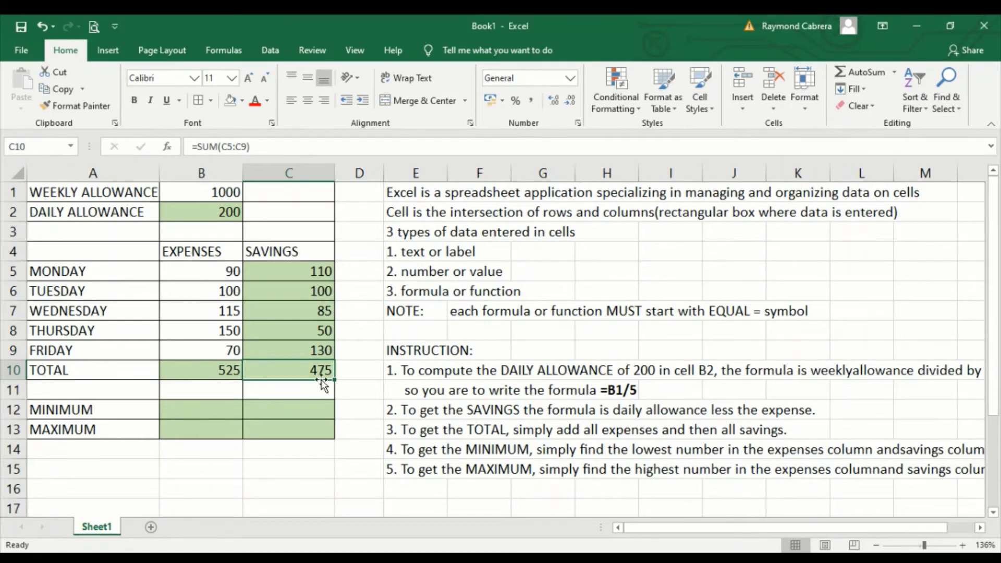
{"action": "left_click", "coordinate": [222, 414]}
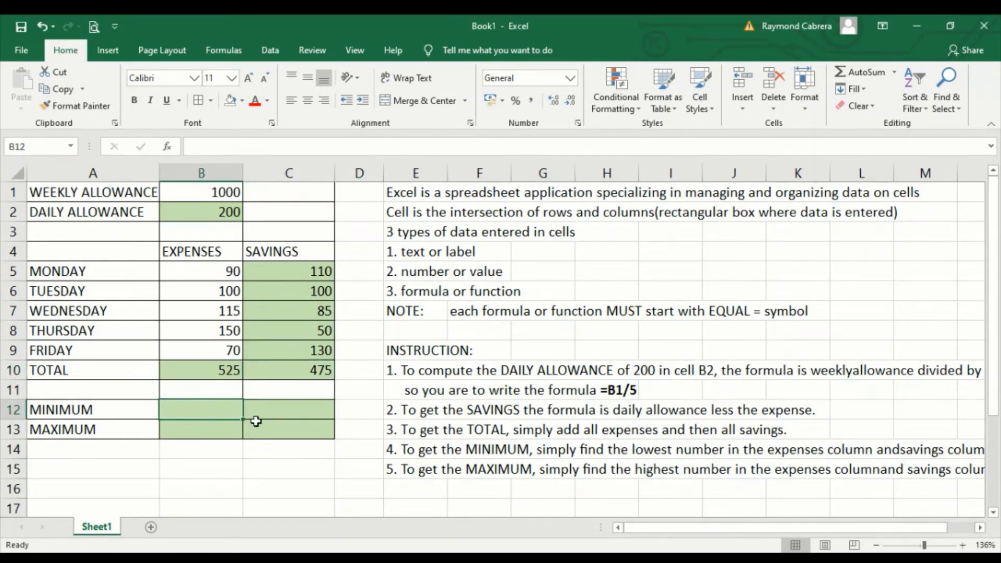
Enter =min(B5:B9) in B12, fixing the #NAME? error, to show 70.
{"action": "type", "text": "="}
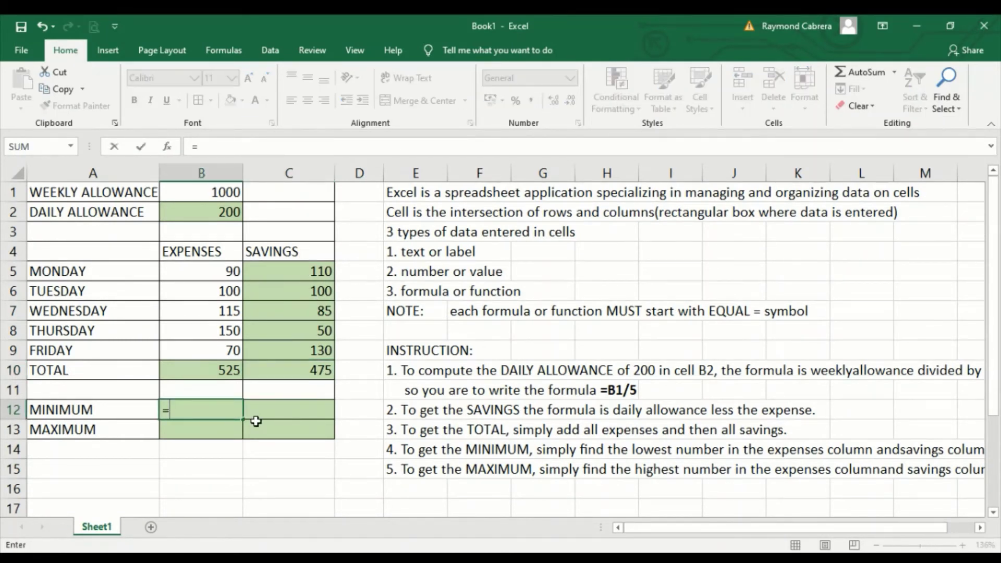
{"action": "type", "text": "min"}
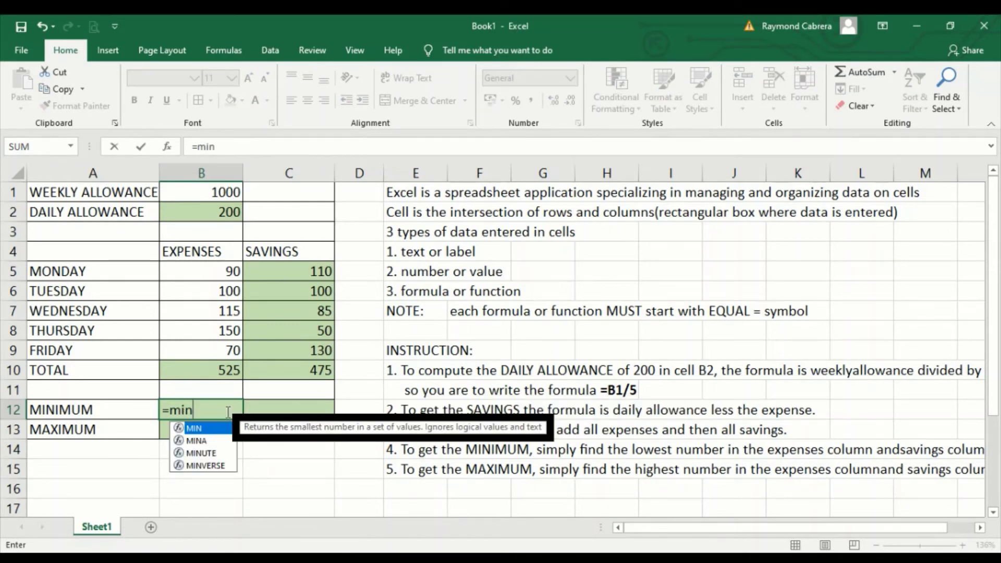
{"action": "left_click_drag", "start_coordinate": [214, 270], "coordinate": [225, 338]}
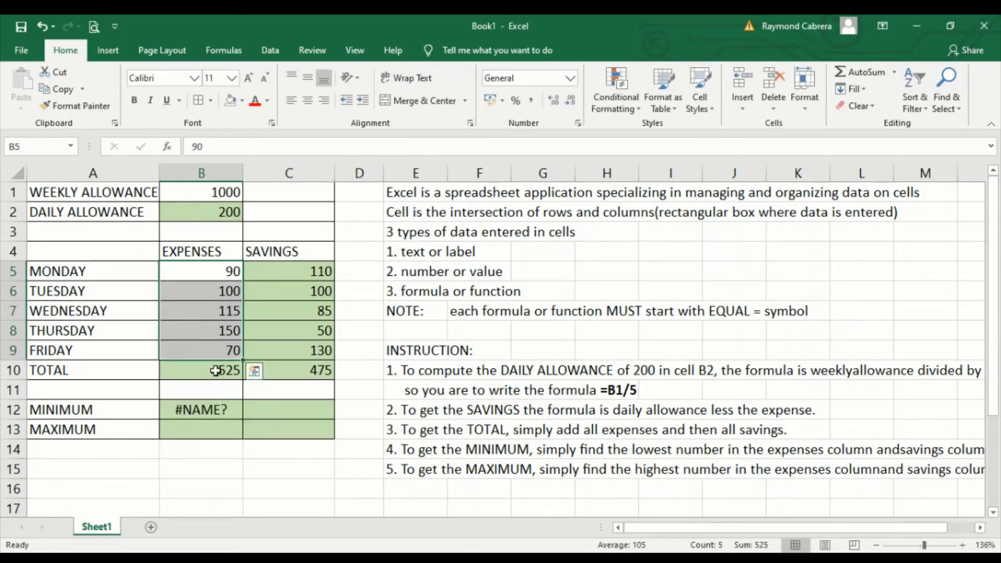
{"action": "left_click", "coordinate": [195, 409]}
{"action": "left_click", "coordinate": [232, 148]}
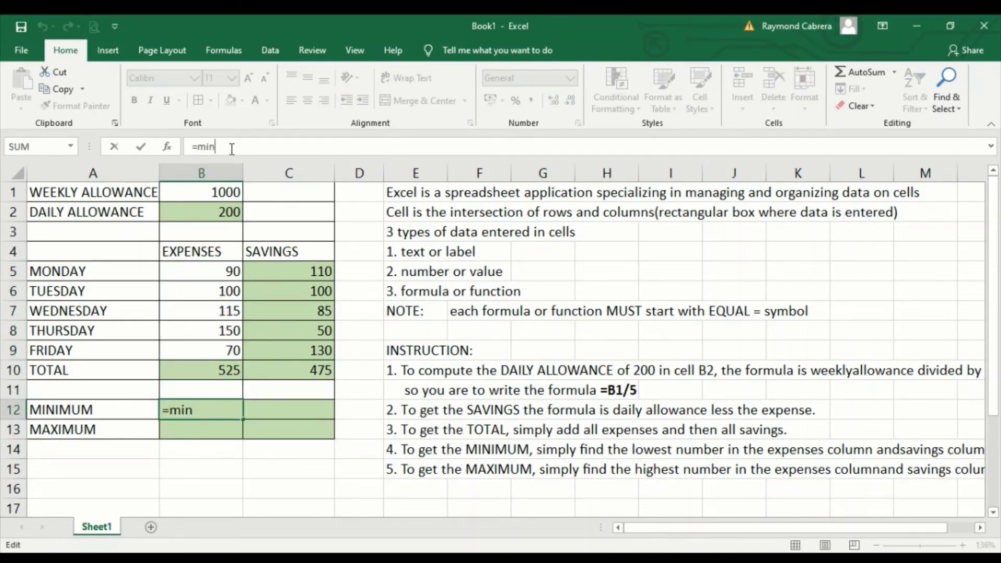
{"action": "type", "text": "("}
{"action": "left_click_drag", "start_coordinate": [219, 270], "coordinate": [245, 351]}
{"action": "type", "text": ")"}
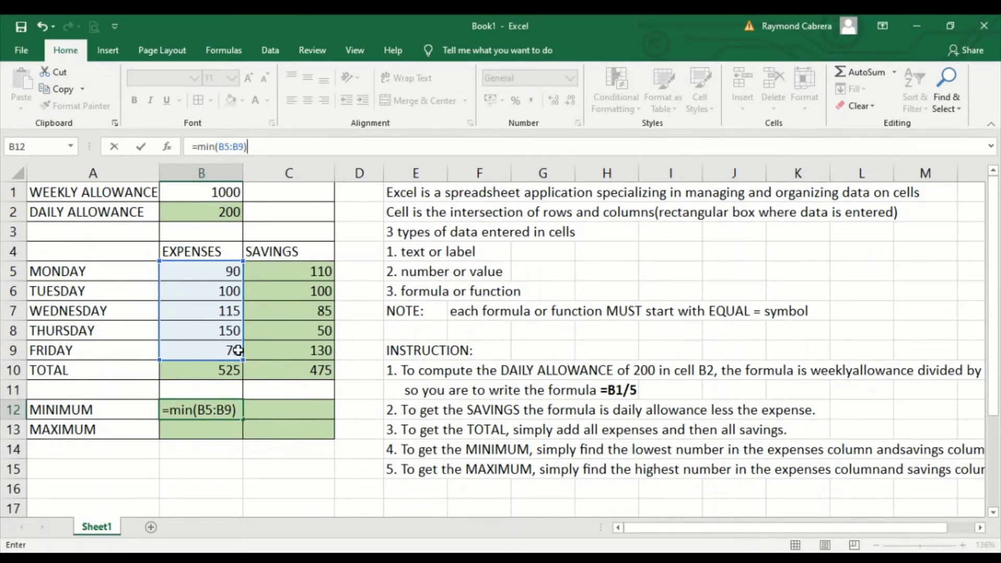
{"action": "key", "text": "Return"}
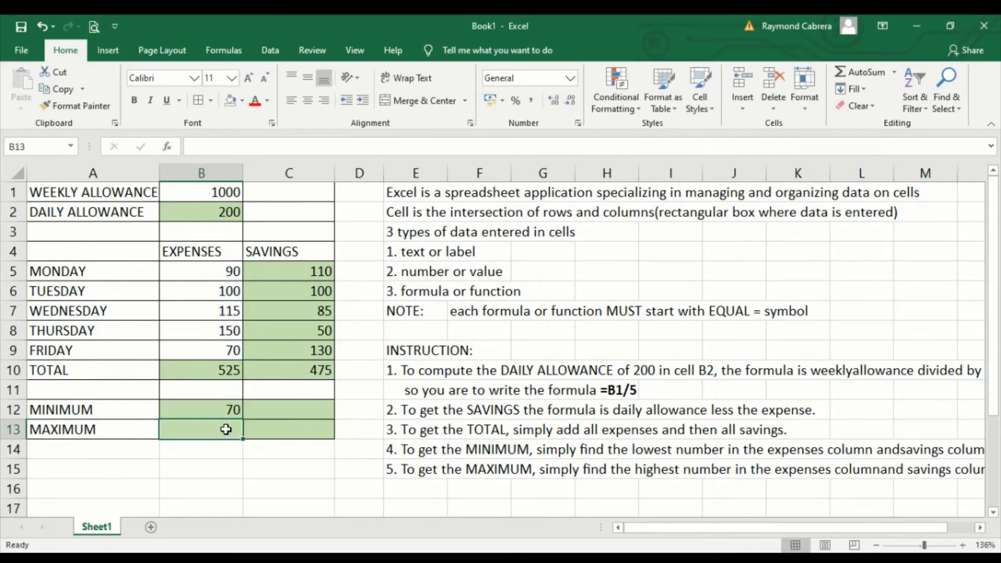
Enter =max(B5:B9) in B13 so the expenses maximum shows 150.
{"action": "type", "text": "="}
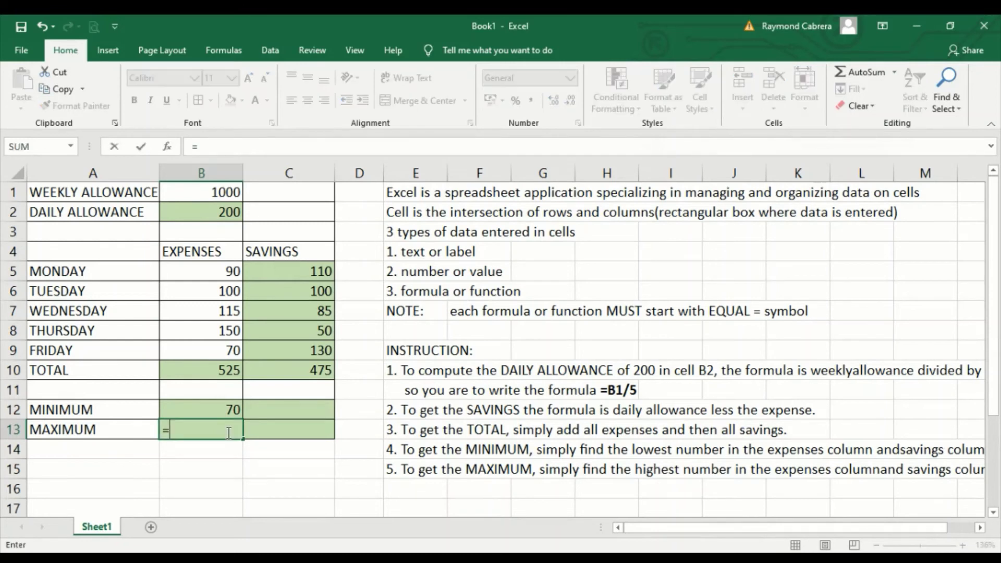
{"action": "type", "text": "maxx"}
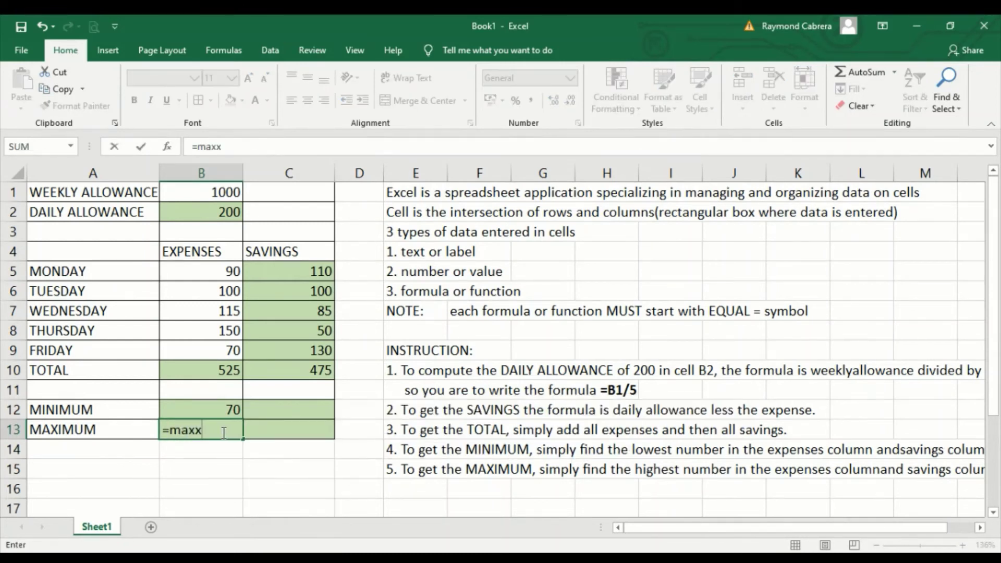
{"action": "key", "text": "BackSpace"}
{"action": "type", "text": "("}
{"action": "left_click_drag", "start_coordinate": [214, 274], "coordinate": [228, 349]}
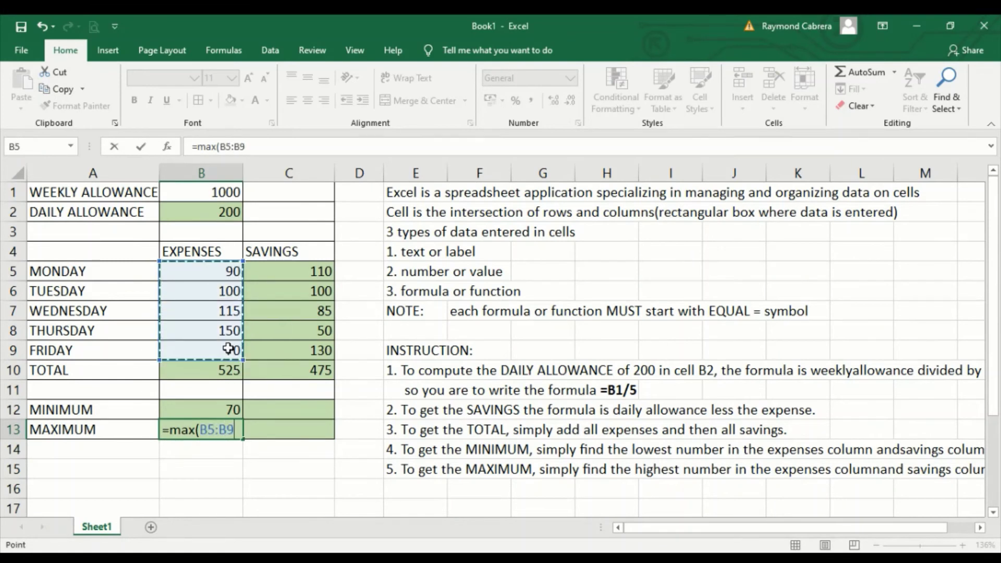
{"action": "type", "text": ")"}
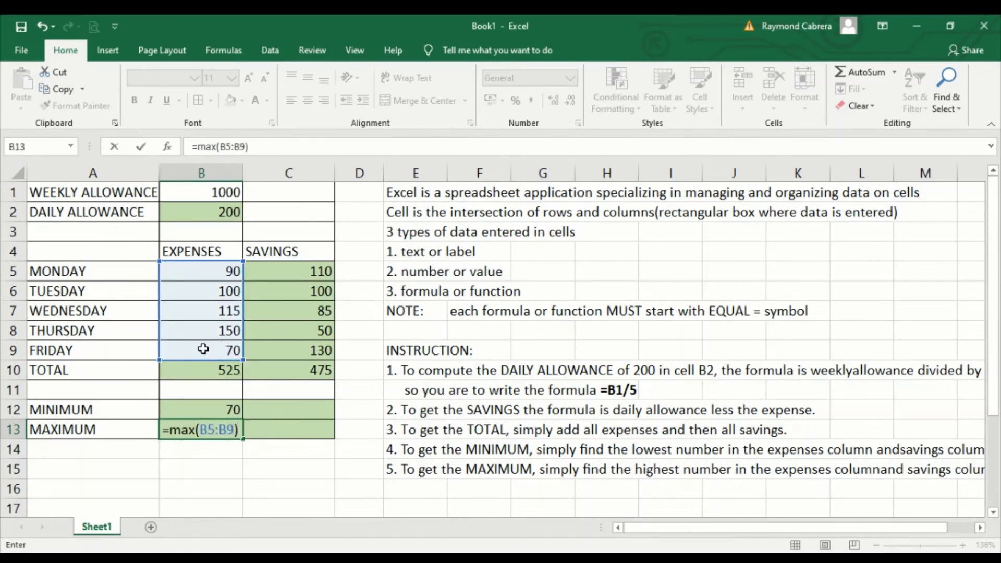
{"action": "key", "text": "Return"}
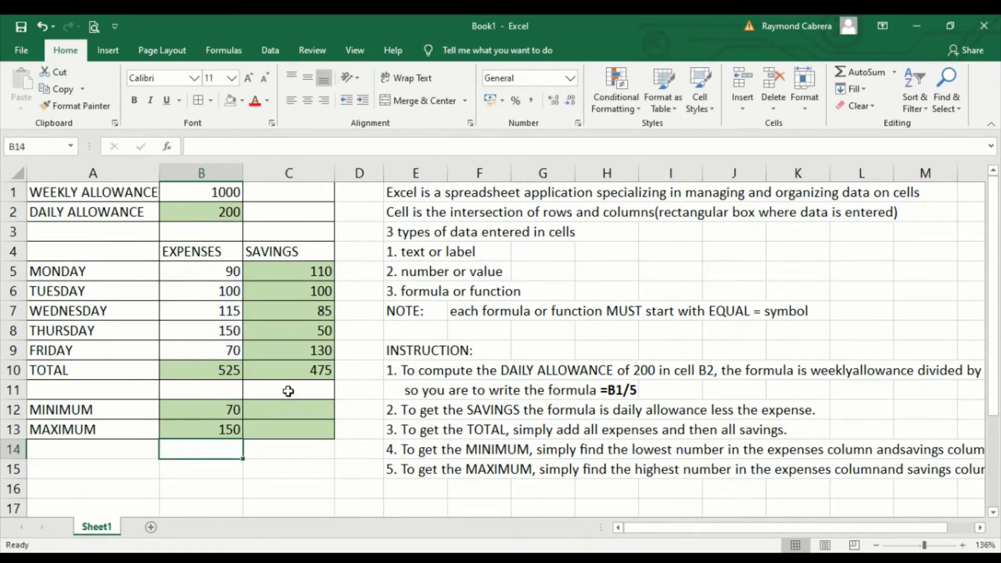
{"action": "left_click", "coordinate": [308, 411]}
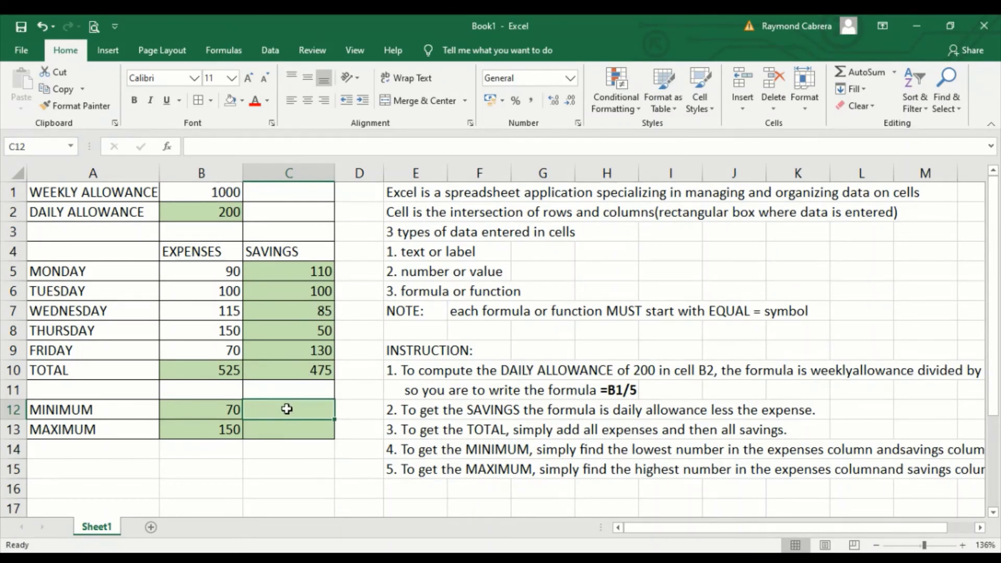
Copy the MIN and MAX formulas into C12 and C13, giving 50 and 130.
{"action": "type", "text": "="}
{"action": "key", "text": "Escape"}
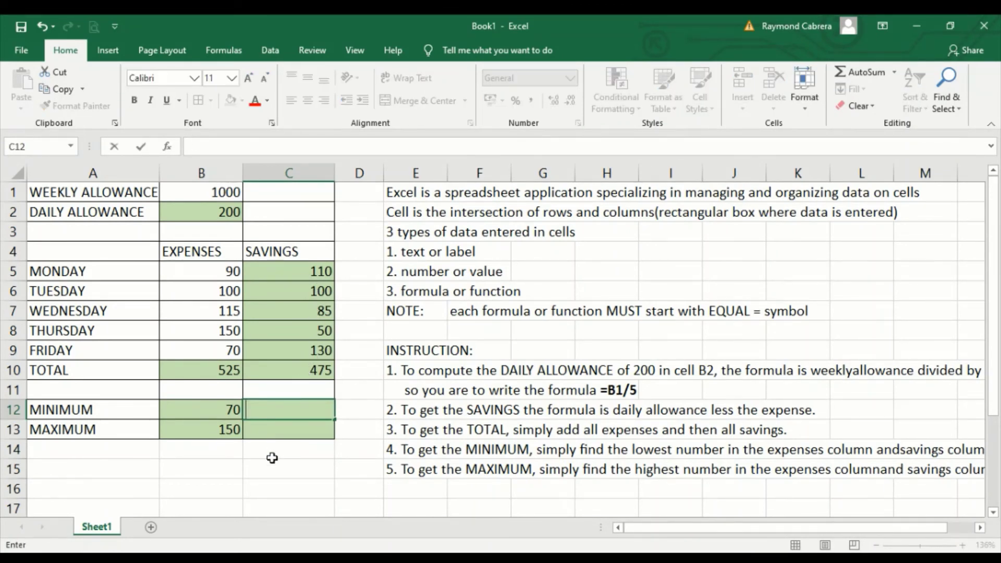
{"action": "left_click", "coordinate": [264, 471]}
{"action": "left_click", "coordinate": [231, 413]}
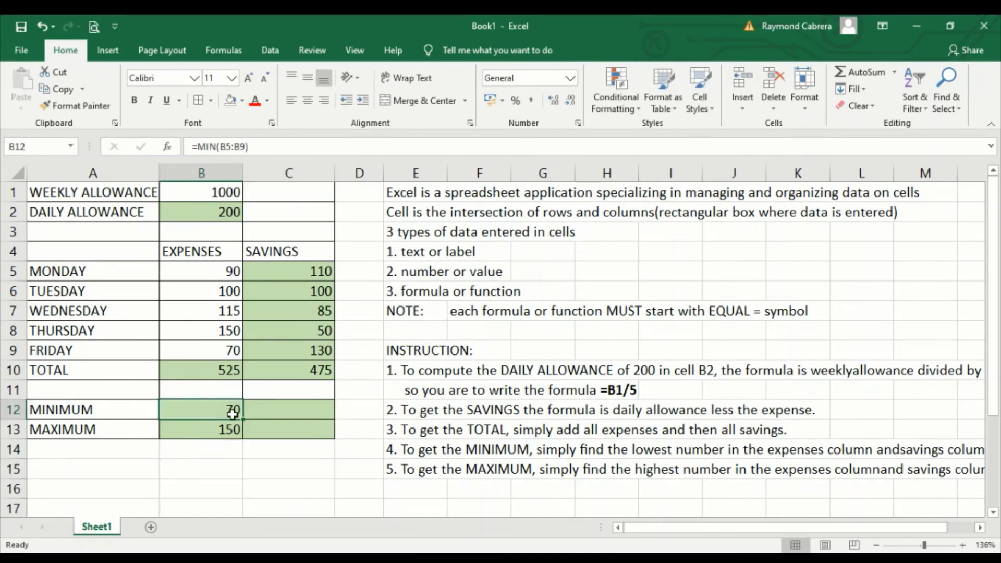
{"action": "left_click_drag", "start_coordinate": [243, 419], "coordinate": [307, 407]}
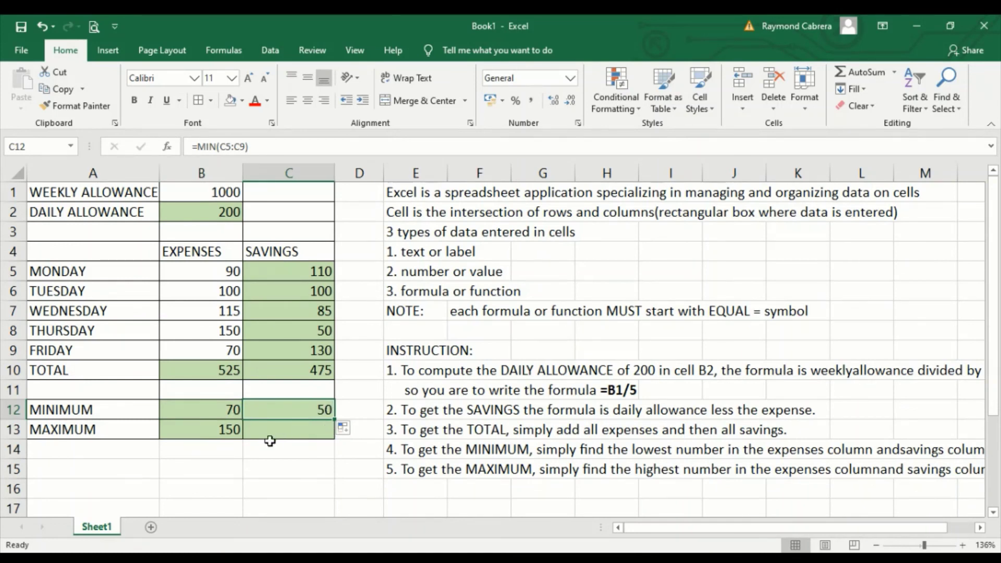
{"action": "left_click", "coordinate": [225, 431]}
{"action": "left_click_drag", "start_coordinate": [241, 441], "coordinate": [327, 440]}
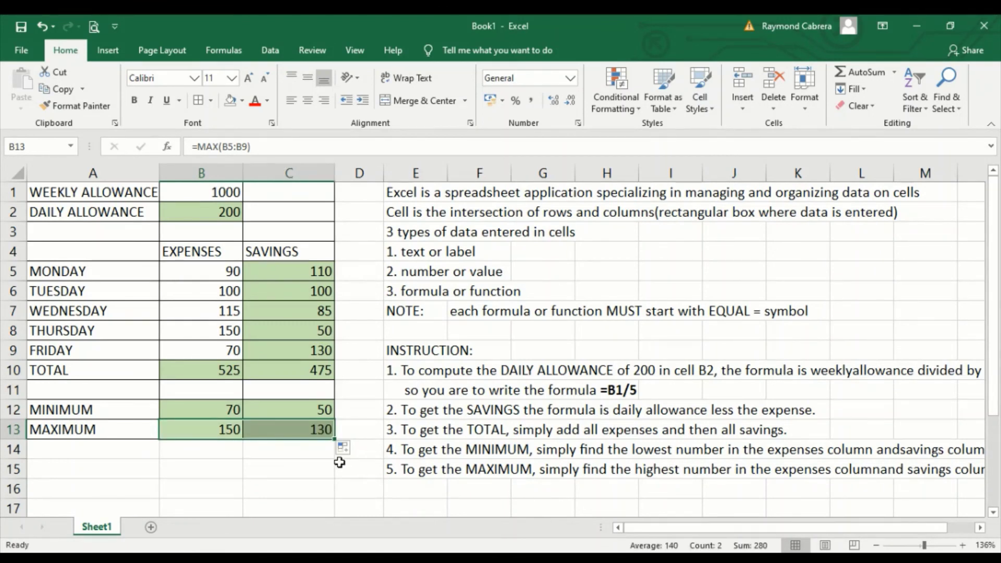
{"action": "left_click", "coordinate": [314, 425]}
{"action": "left_click", "coordinate": [315, 413]}
{"action": "left_click", "coordinate": [315, 429]}
{"action": "left_click", "coordinate": [320, 411]}
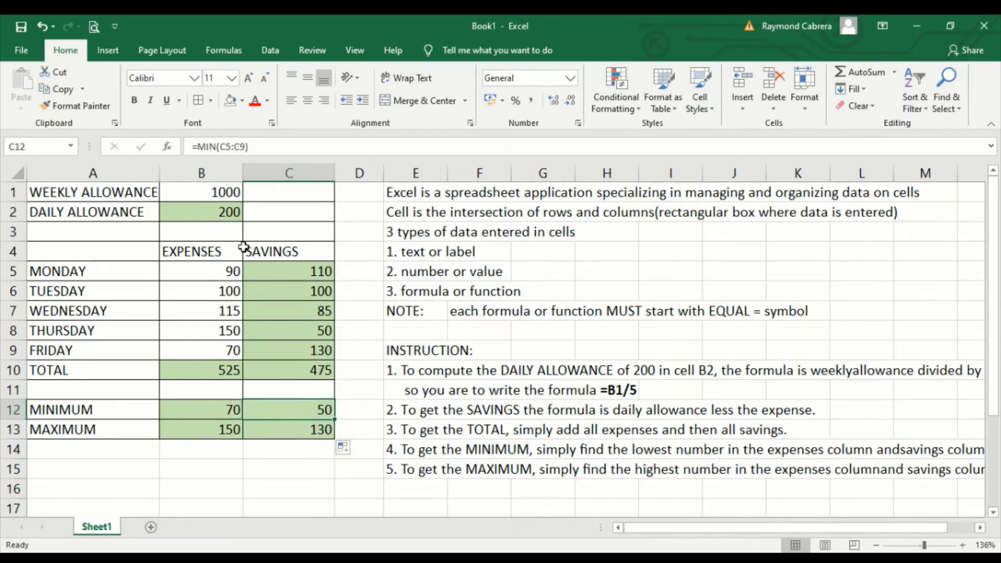
{"action": "left_click", "coordinate": [231, 213]}
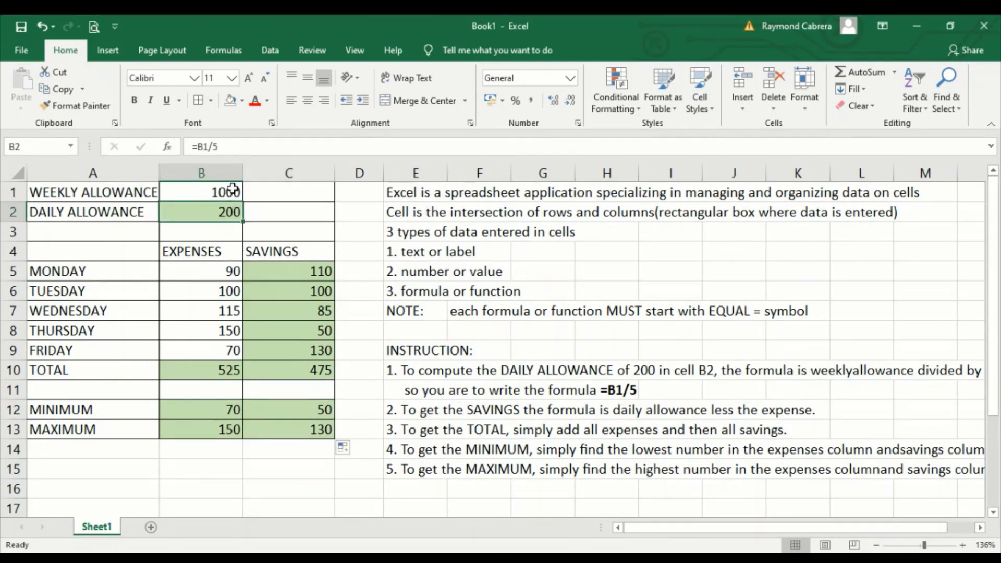
{"action": "left_click", "coordinate": [280, 276]}
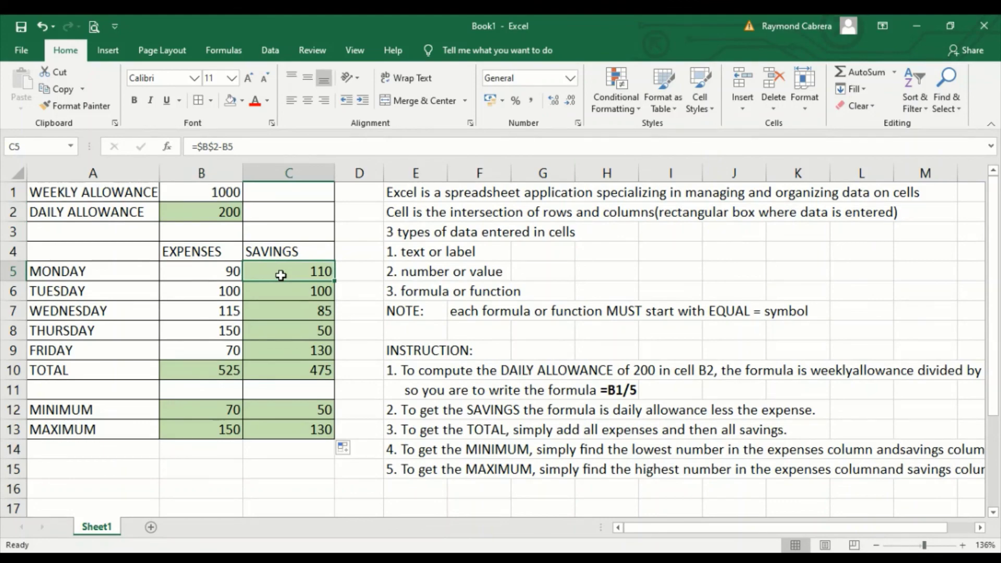